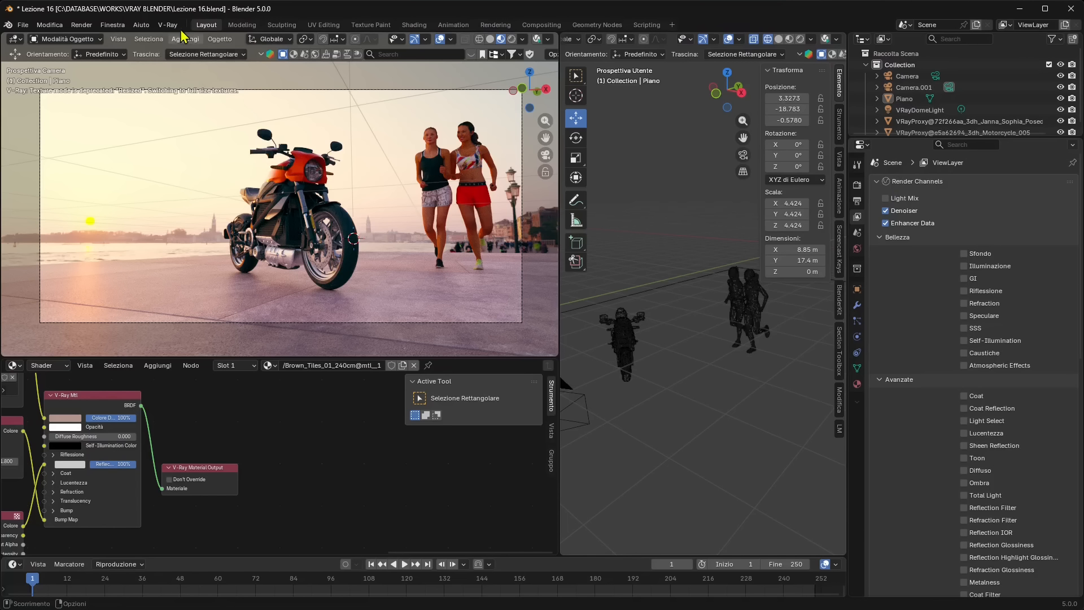
Open Chaos Collaboration and bring up the project destinations for uploading the current render
left_click(168, 25)
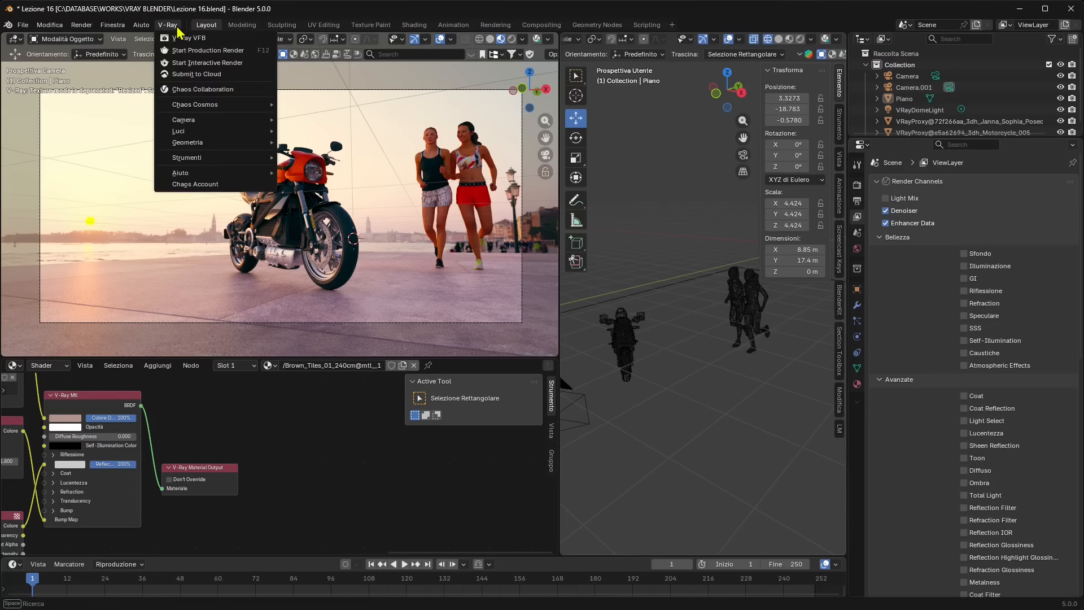
left_click(198, 96)
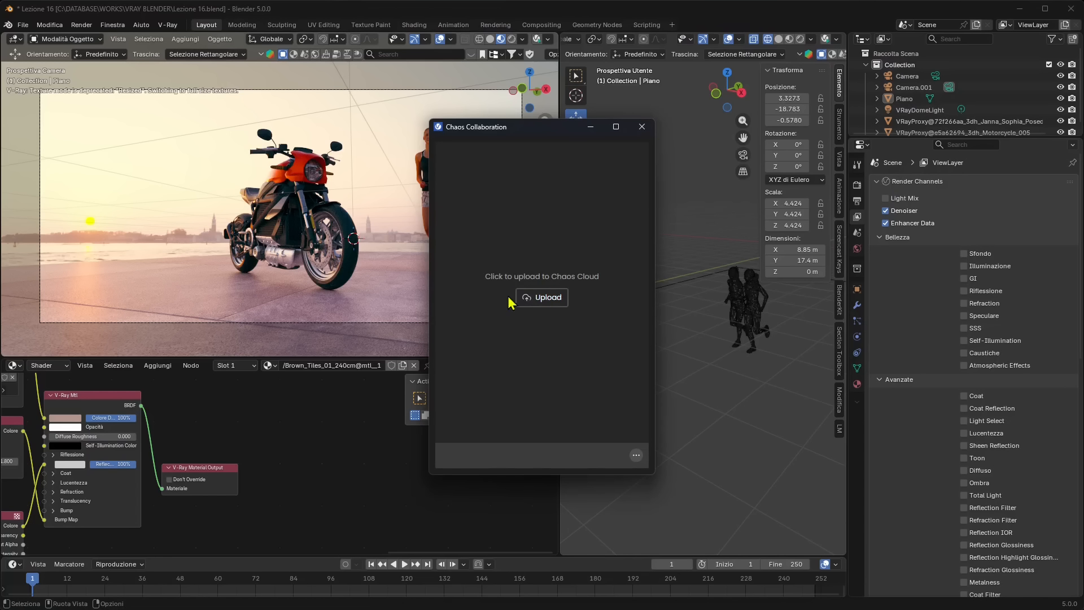
left_click(531, 299)
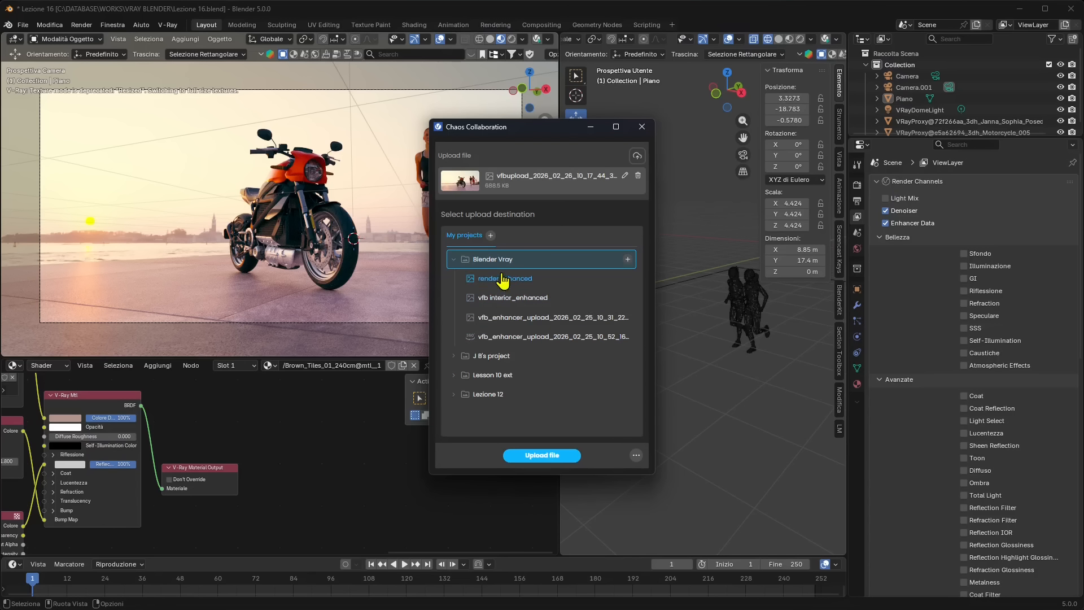
Open the V-Ray Frame Buffer, enlarge its window and view the save options, including the image upload to Chaos Collaboration
left_click(168, 25)
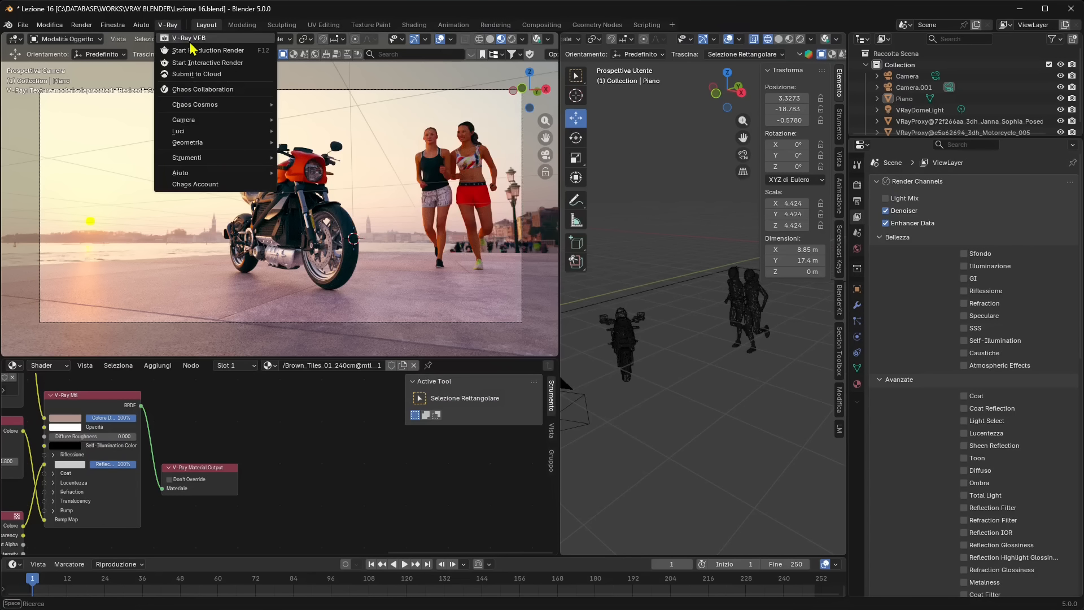
left_click(189, 41)
left_click_drag(282, 132, 342, 103)
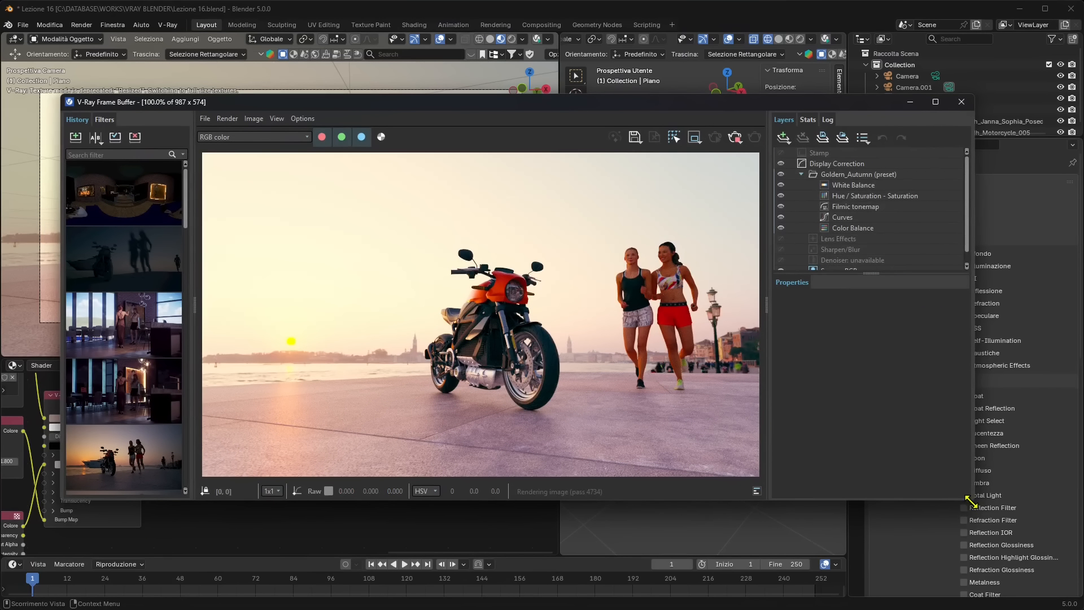
left_click_drag(971, 500, 969, 546)
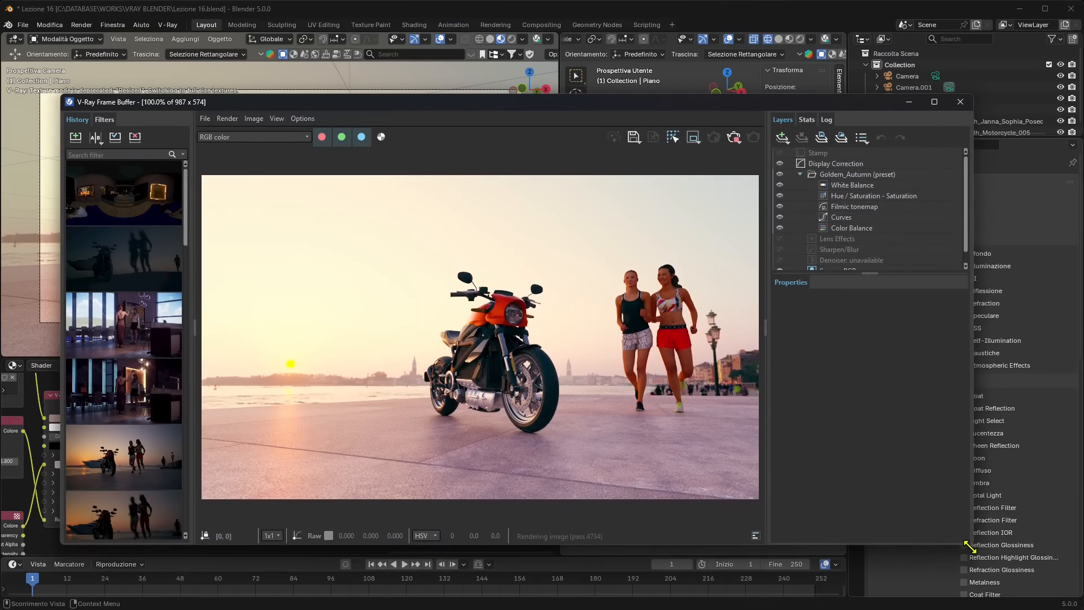
left_click(639, 147)
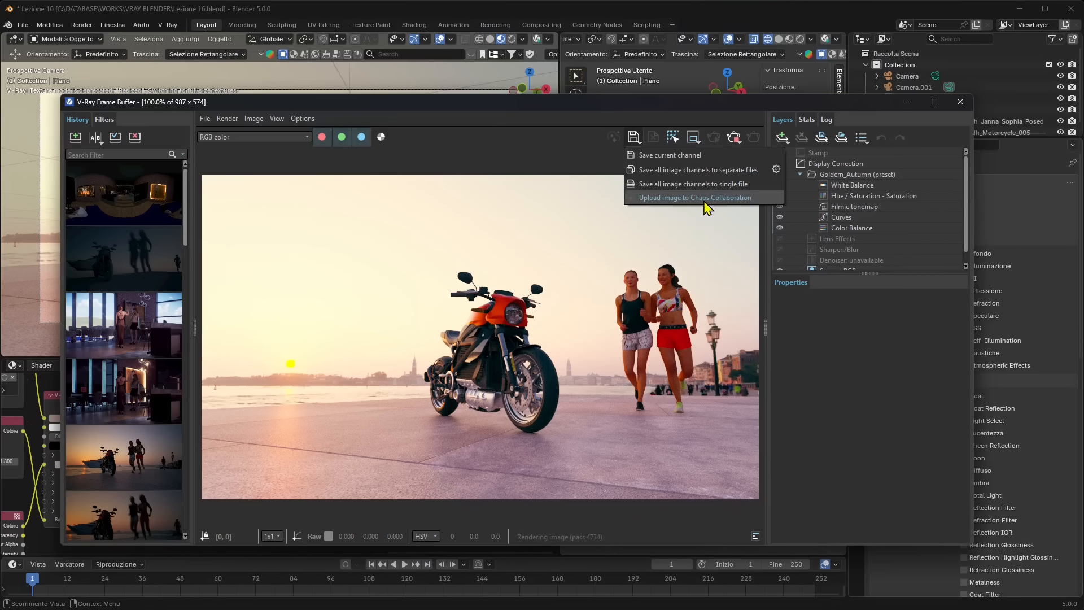
left_click(504, 177)
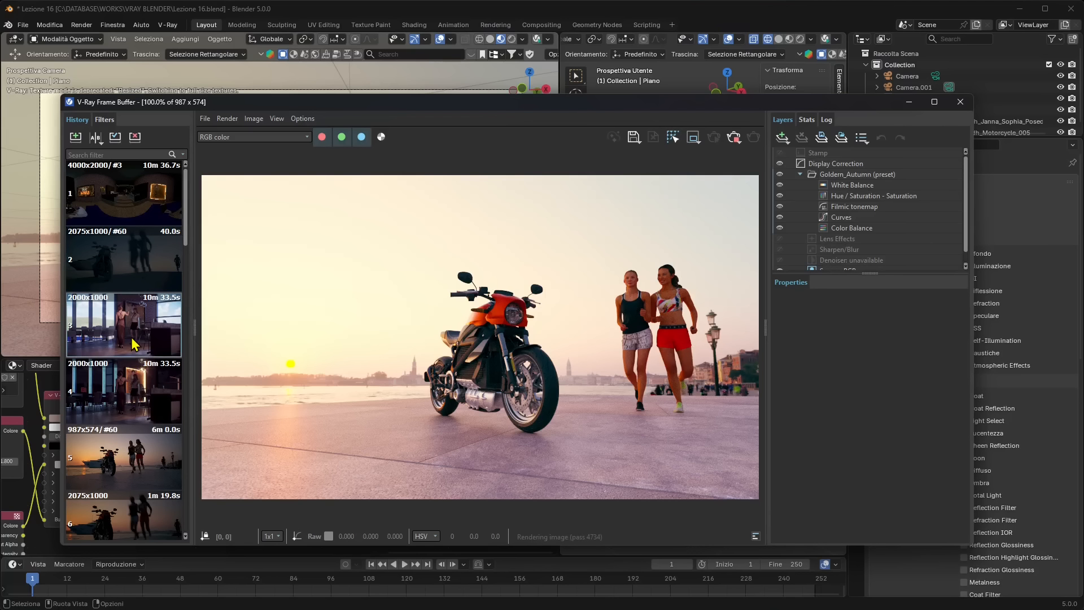
Reposition the frame buffer and load the dim motorcycle, daylight interior and sunset motorcycle renders from the history
left_click(166, 274)
left_click_drag(443, 102, 455, 71)
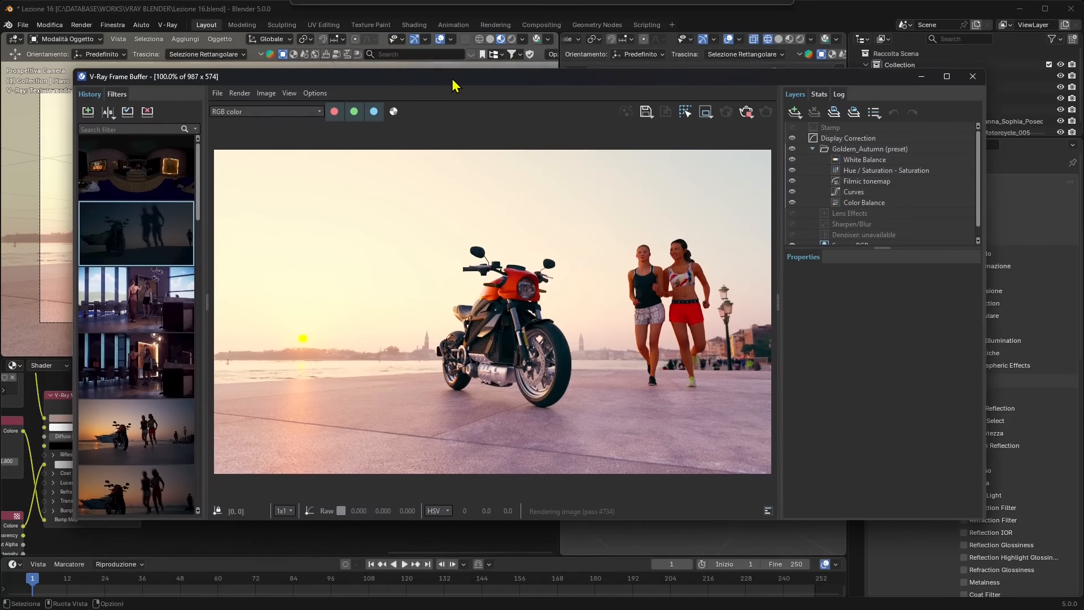
left_click_drag(551, 527, 551, 566)
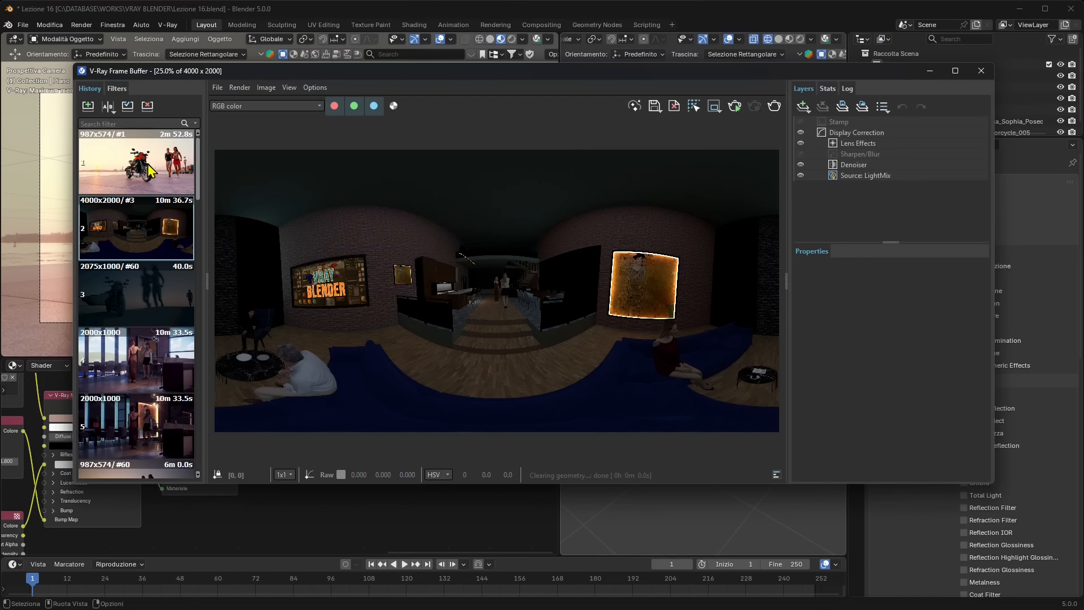
double_click(140, 299)
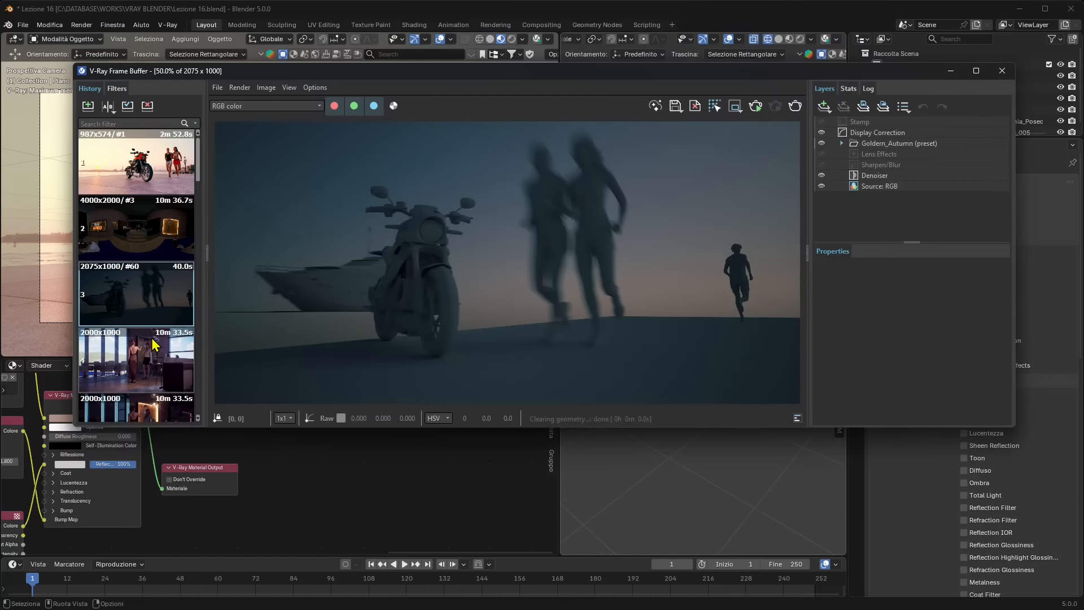
double_click(136, 358)
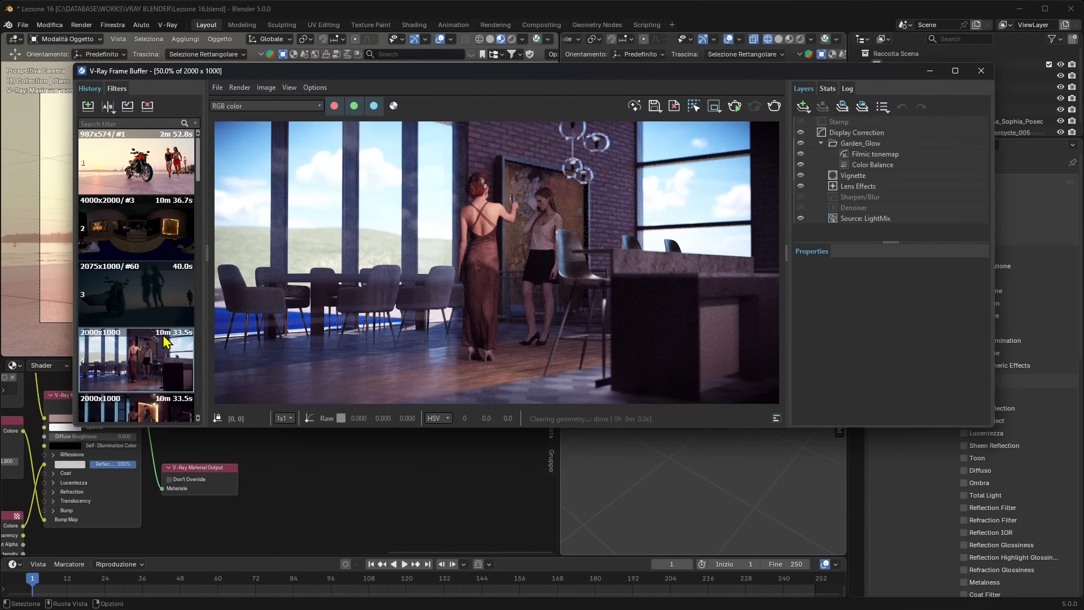
scroll(138, 282, "down", 4)
double_click(150, 362)
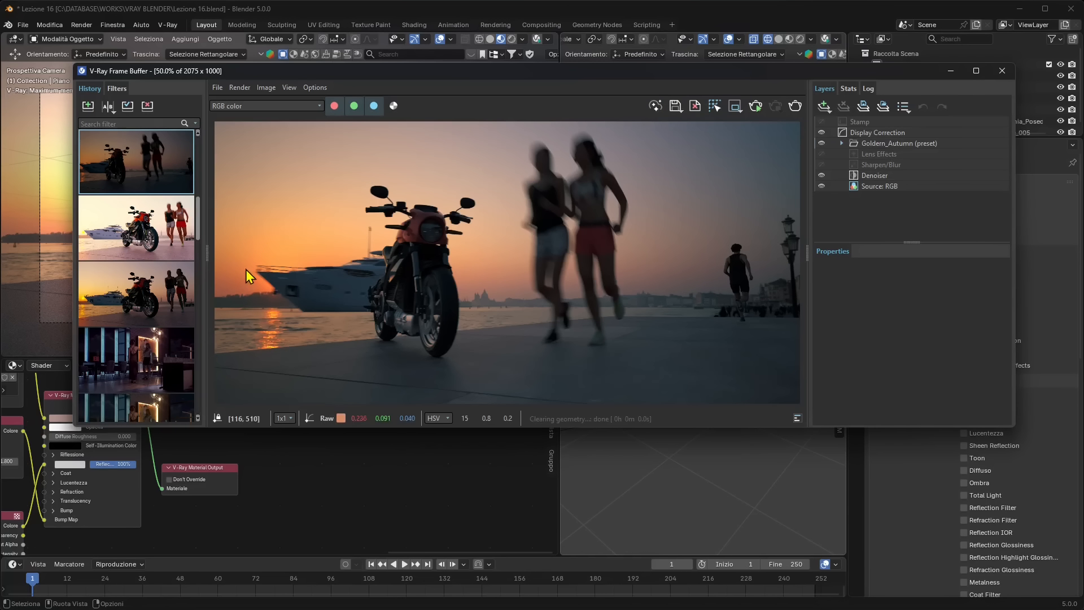
Load the night interior renders from the history, inspect the figures at 100% and close the frame buffer
scroll(178, 211, "down", 3)
scroll(177, 212, "up", 3)
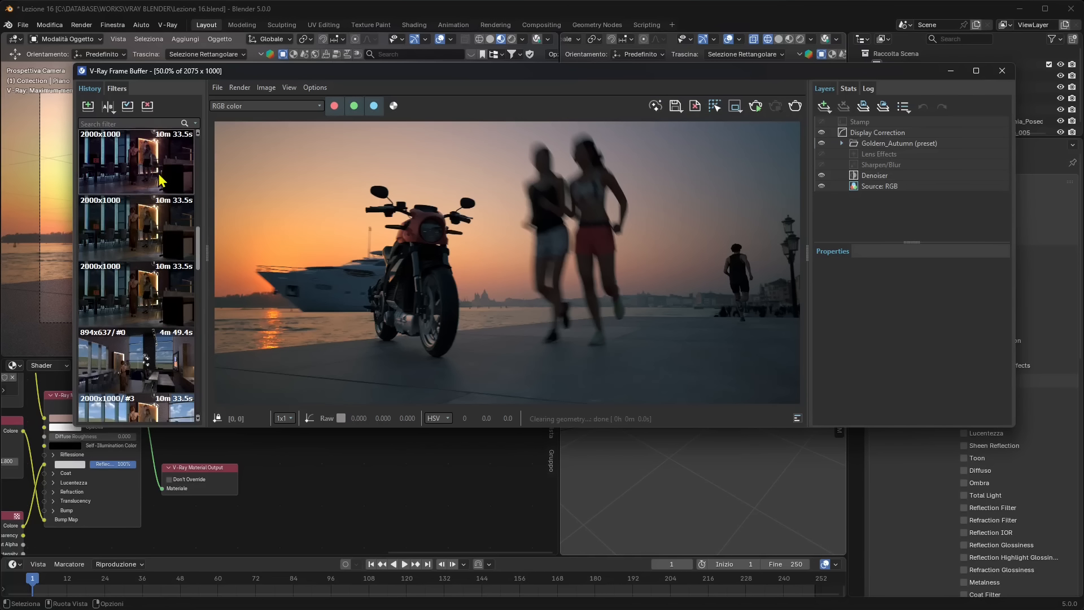
double_click(163, 172)
left_click(154, 257)
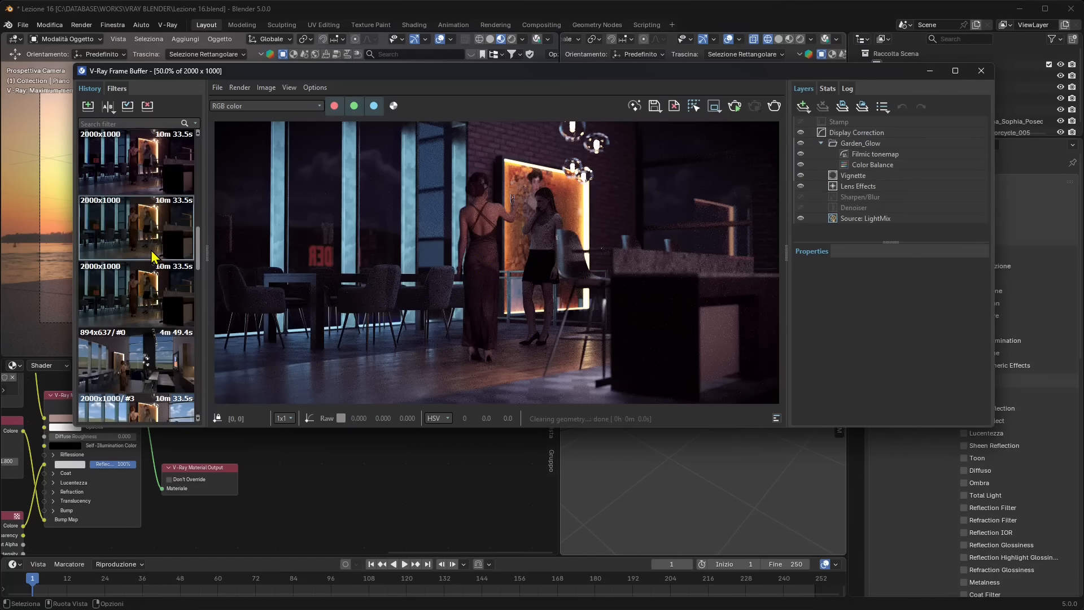
double_click(154, 257)
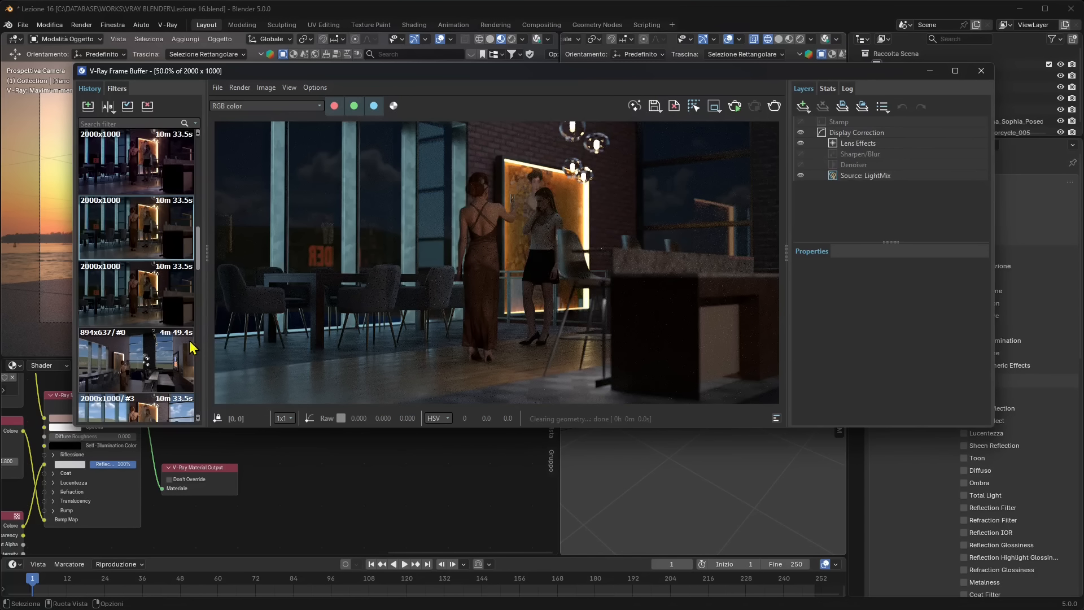
scroll(145, 378, "down", 10)
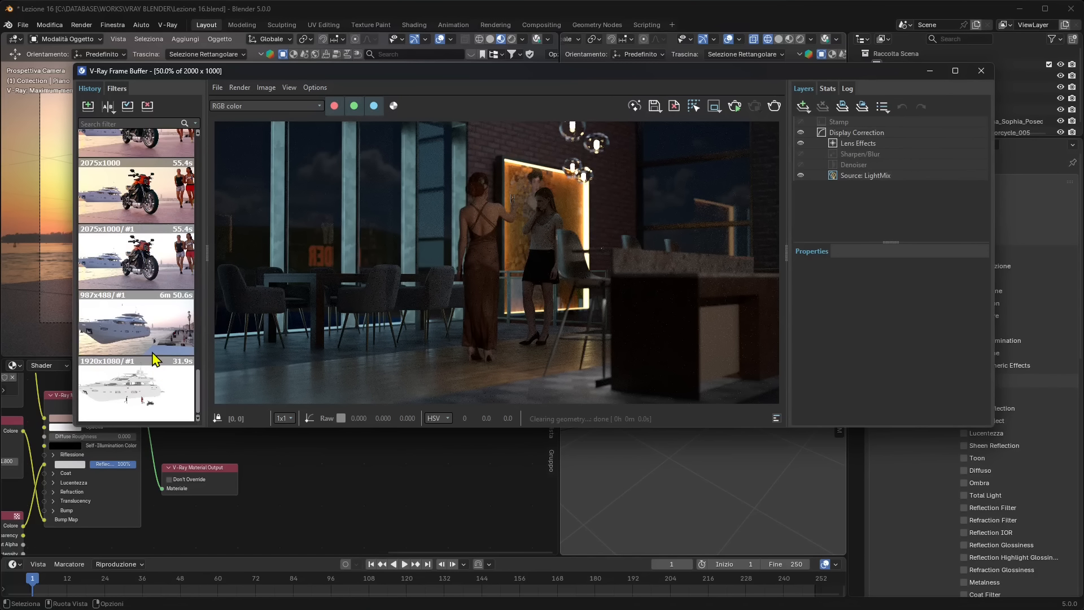
double_click(483, 246)
scroll(136, 254, "up", 5)
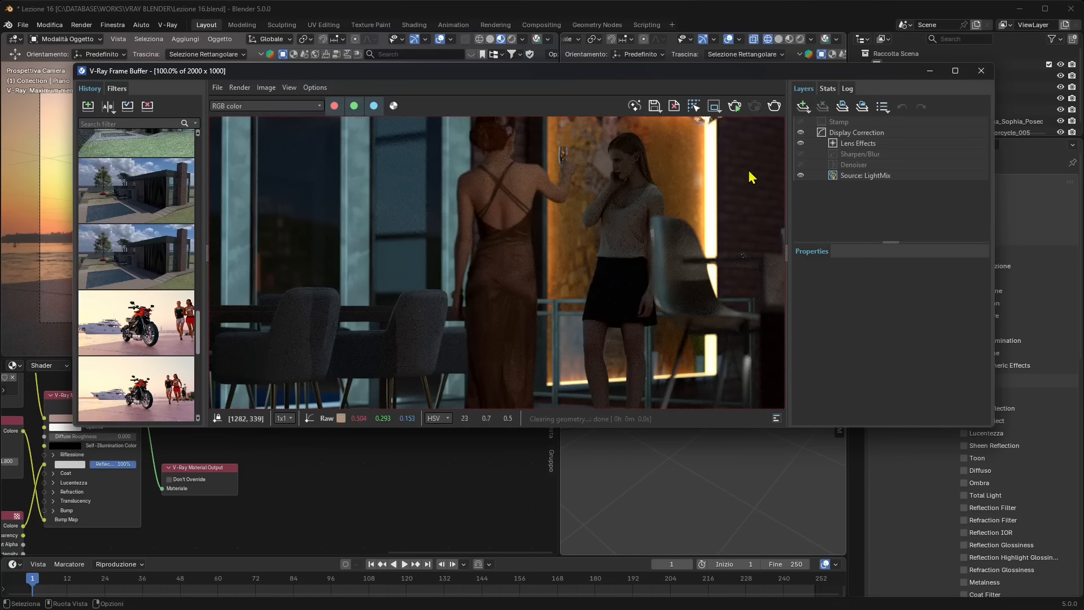
left_click(981, 71)
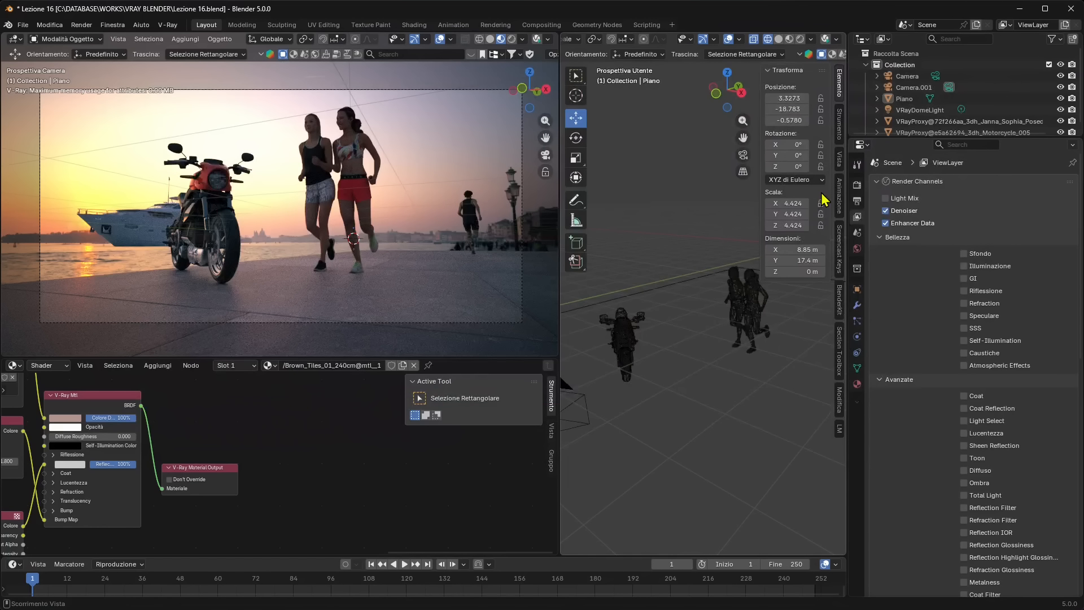
Enable Camera Overrides on Camera.001 and set its camera type to Spherical panorama
middle_click_drag(650, 309, 700, 336)
scroll(719, 331, "up", 3)
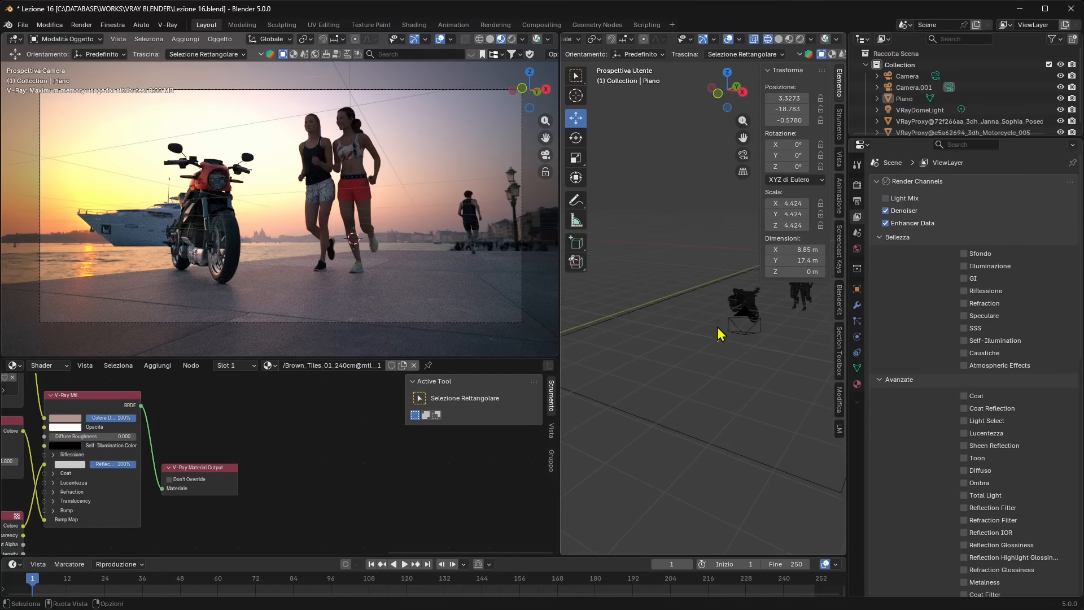
left_click(744, 337)
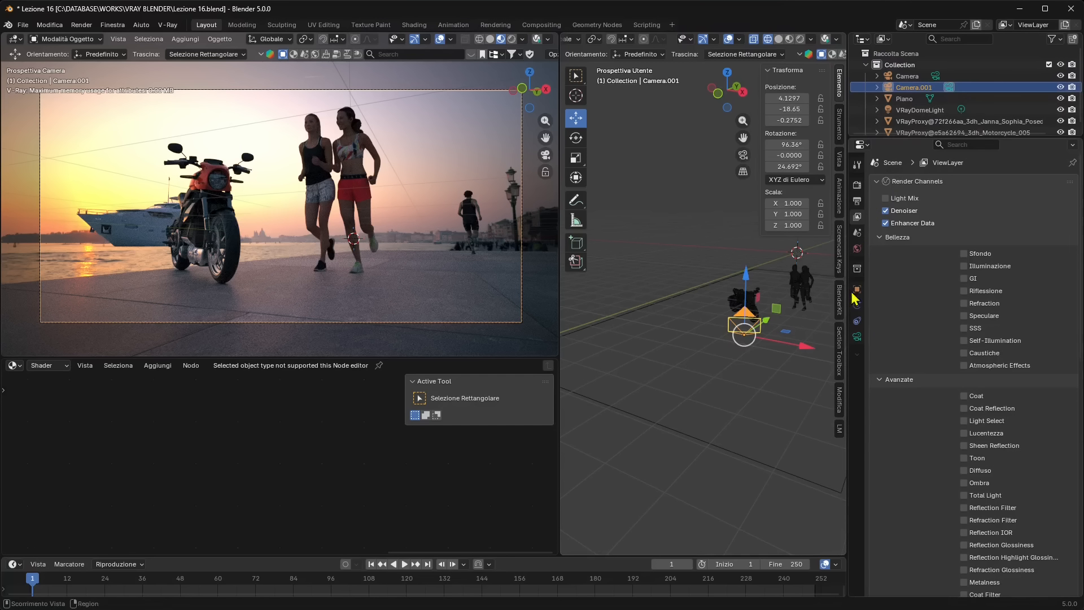
left_click(856, 337)
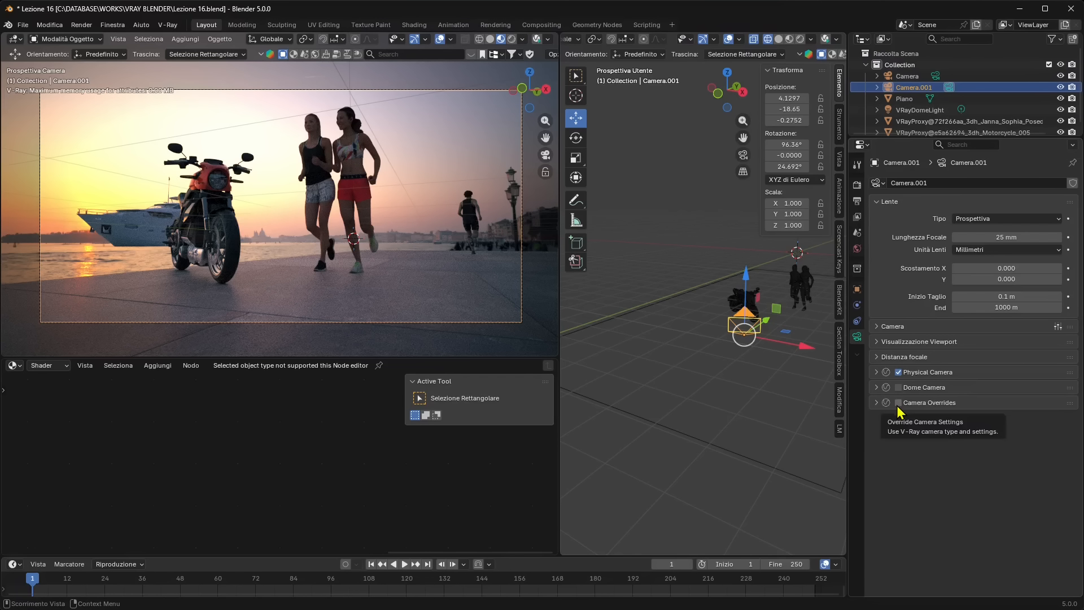
left_click(898, 403)
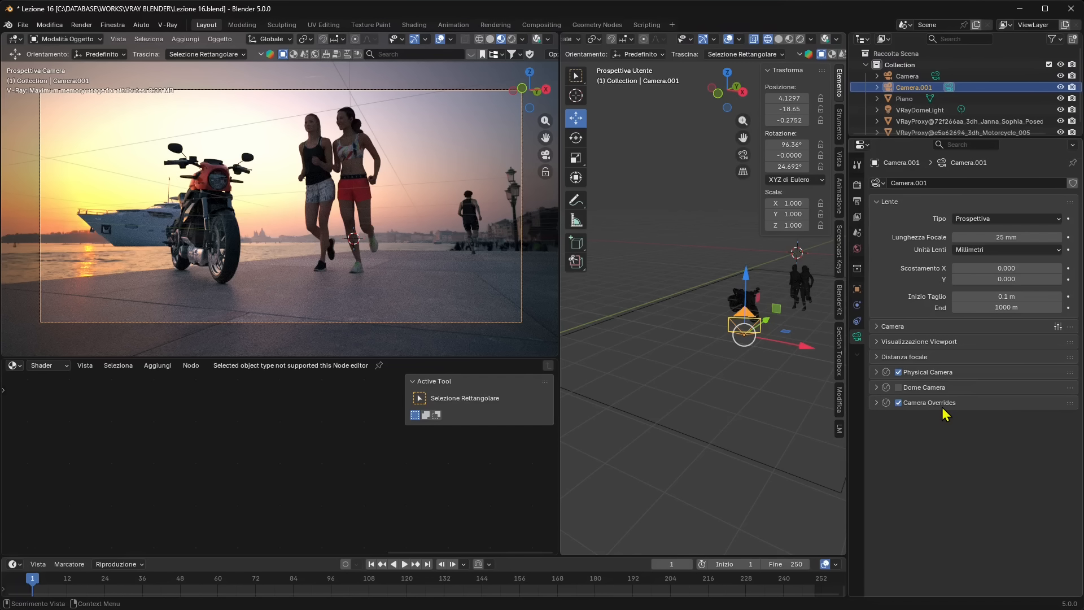
left_click(877, 403)
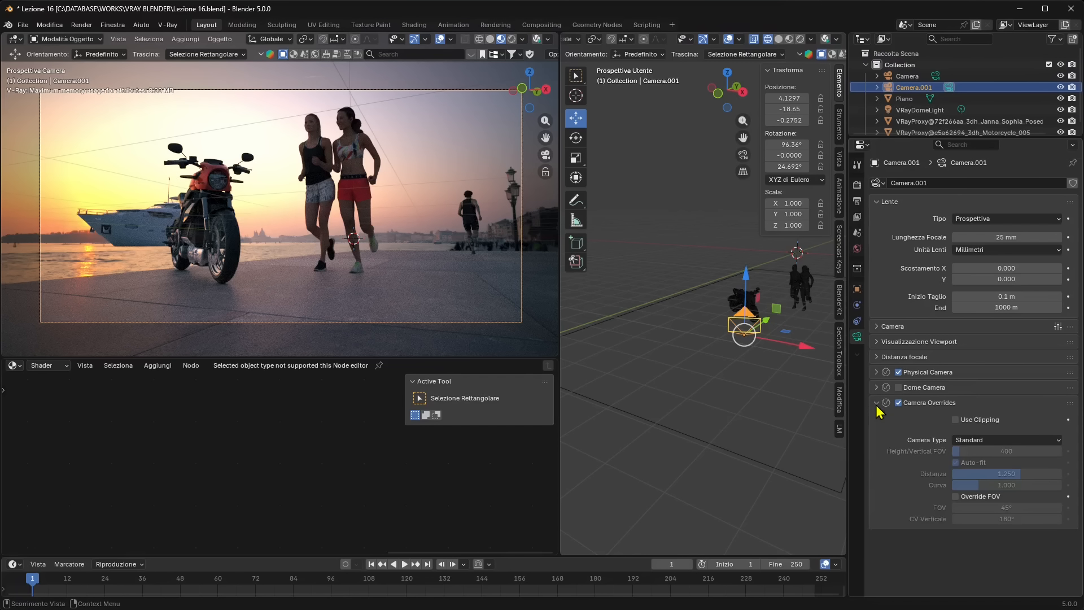
left_click(961, 441)
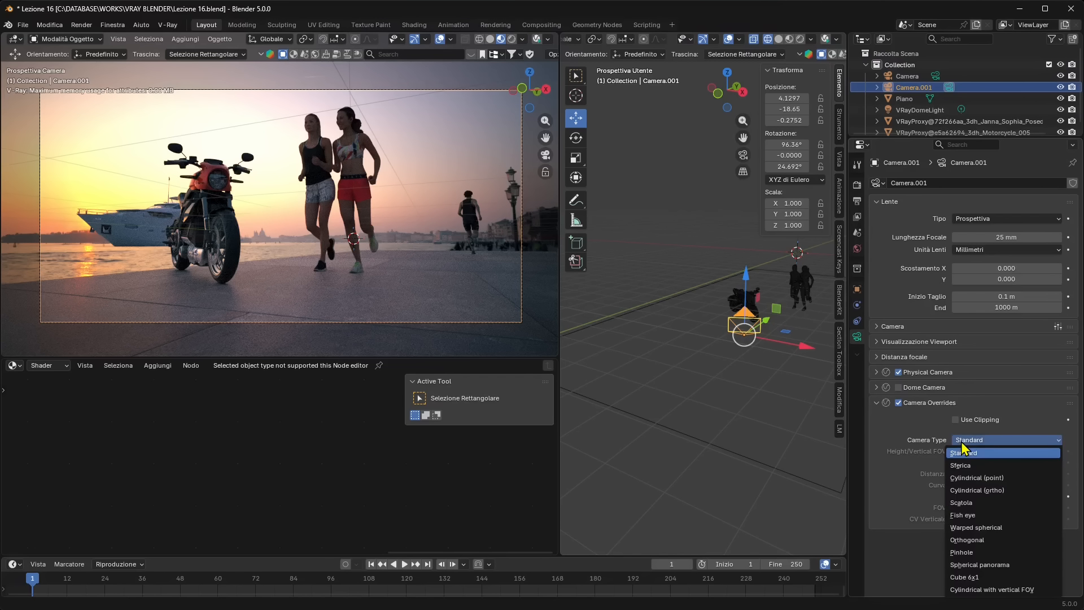
left_click(985, 565)
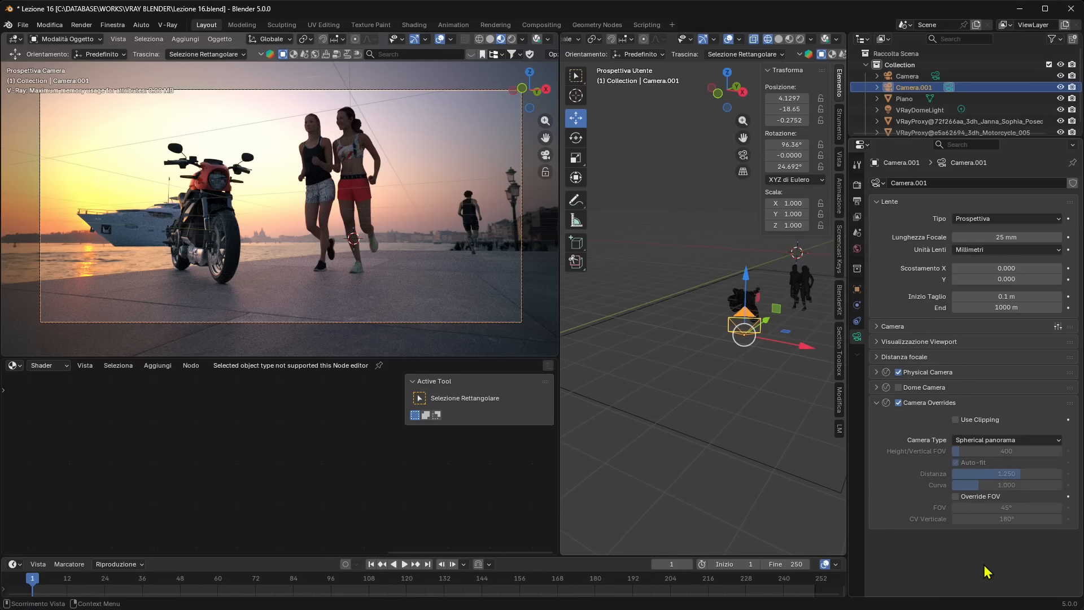
Enable Override FOV for the panorama camera and set the FOV to 360°
left_click(956, 497)
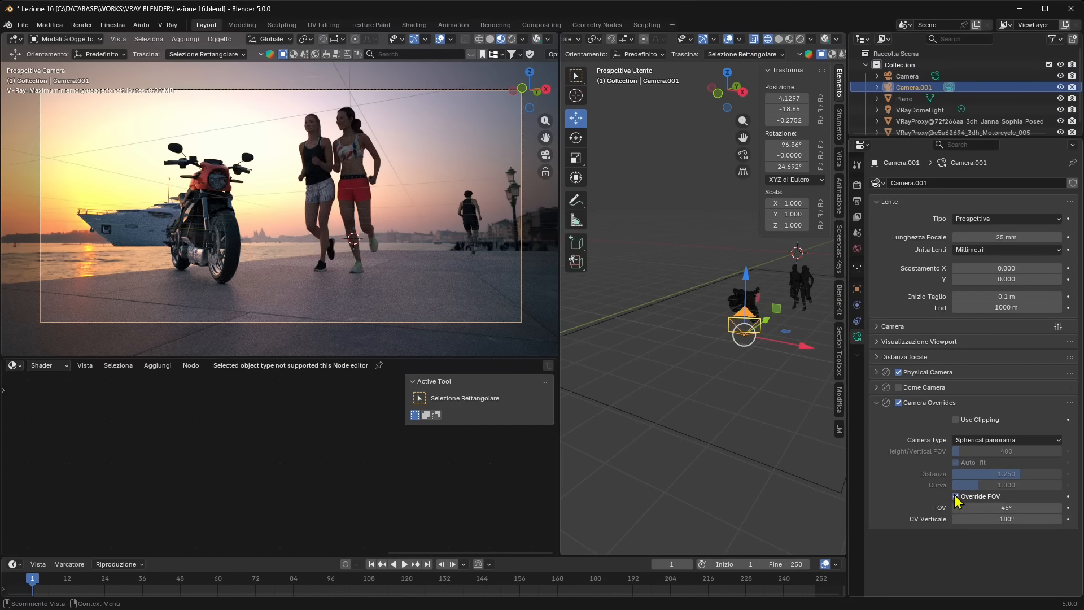
left_click(993, 508)
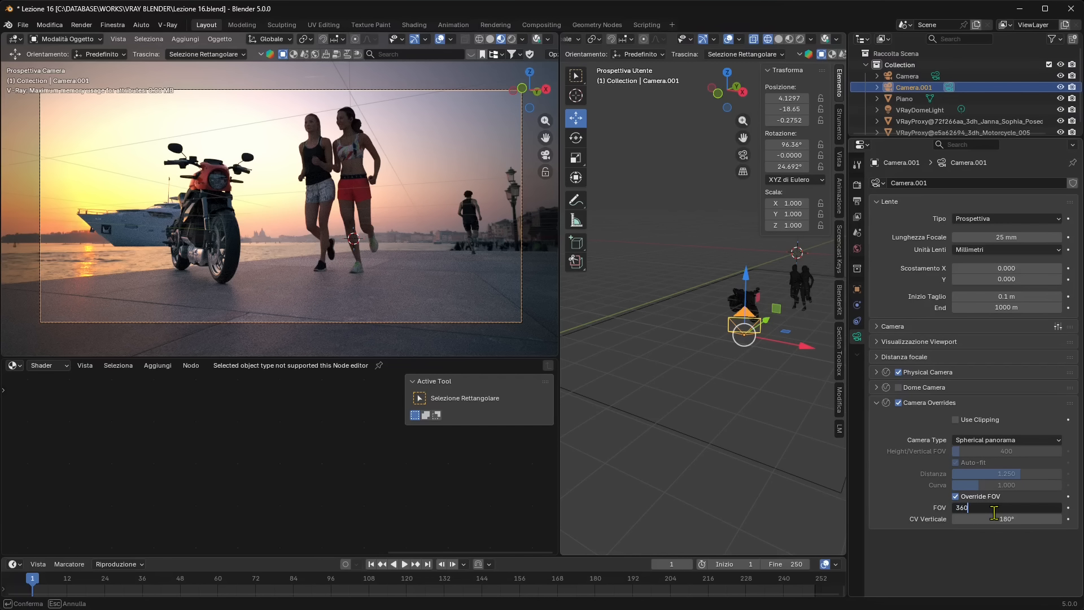
type("360")
key("Return")
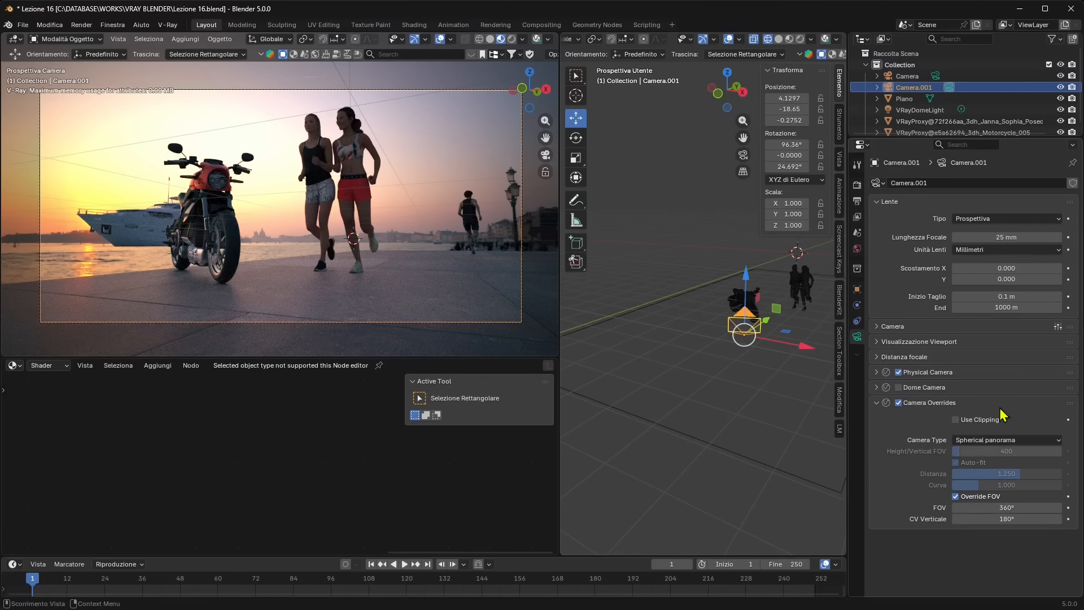
Examine the sensor, aperture and exposure values in Camera.001's Physical Camera settings
left_click(909, 373)
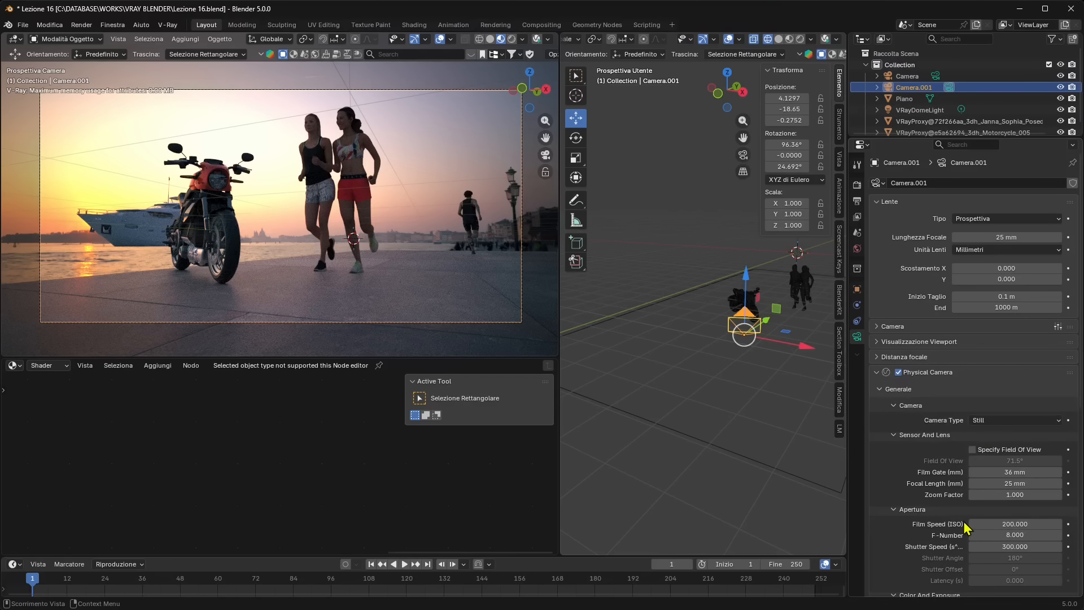
scroll(966, 528, "down", 3)
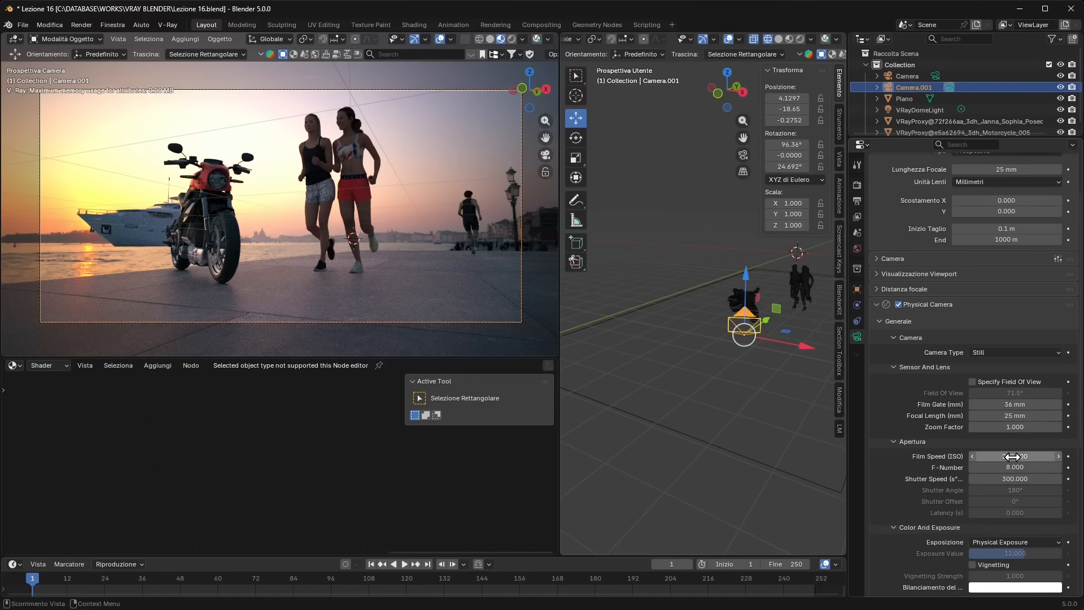
scroll(1022, 390, "down", 1)
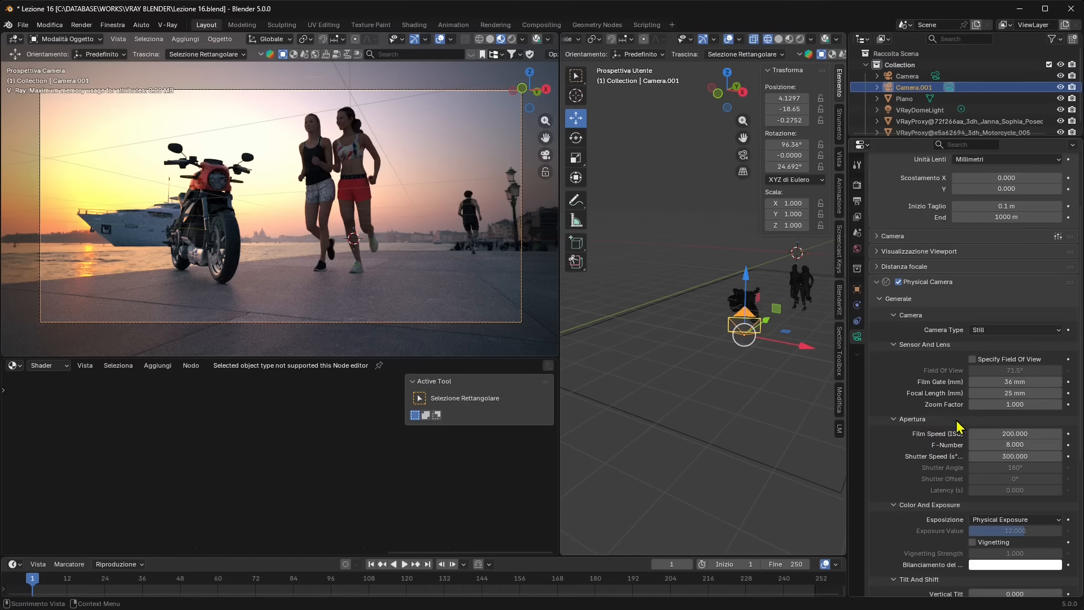
scroll(961, 444, "up", 4)
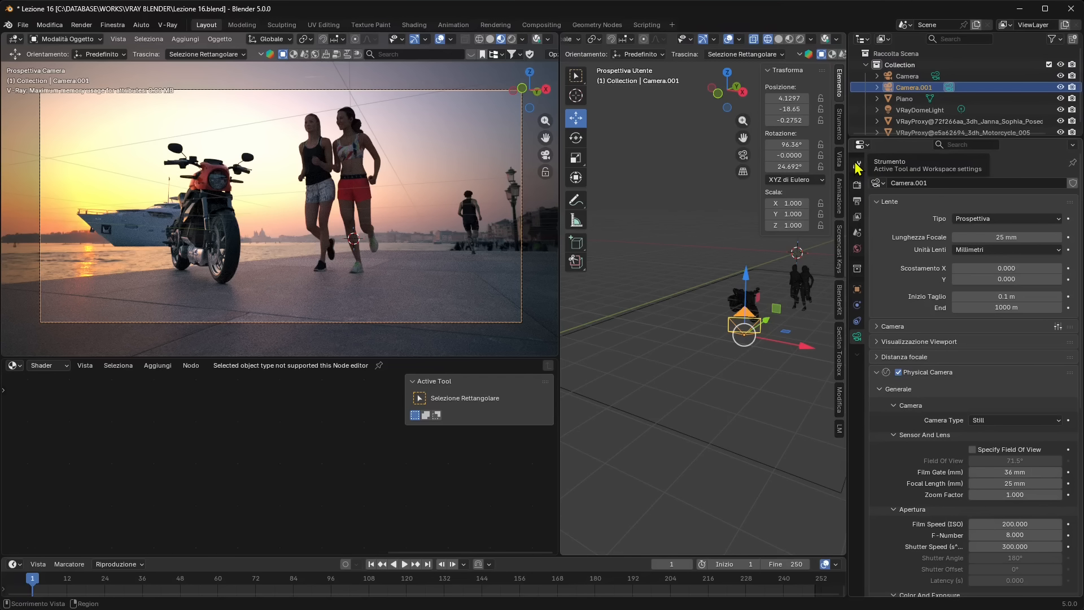
Switch the camera viewport to solid shading and set the V-Ray engine to V-Ray instead of V-Ray GPU
left_click(856, 185)
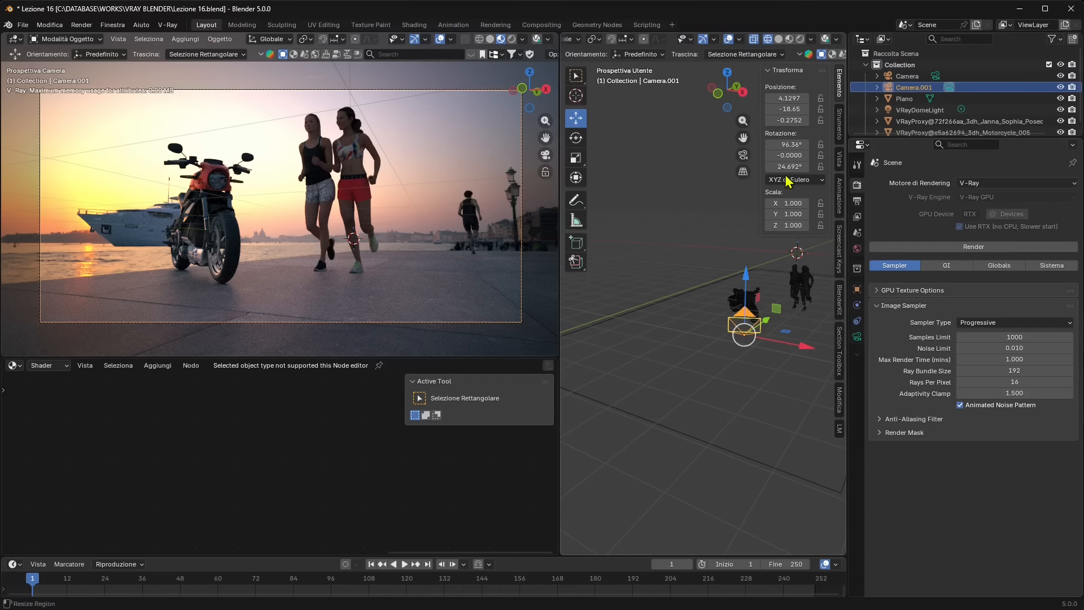
left_click(490, 39)
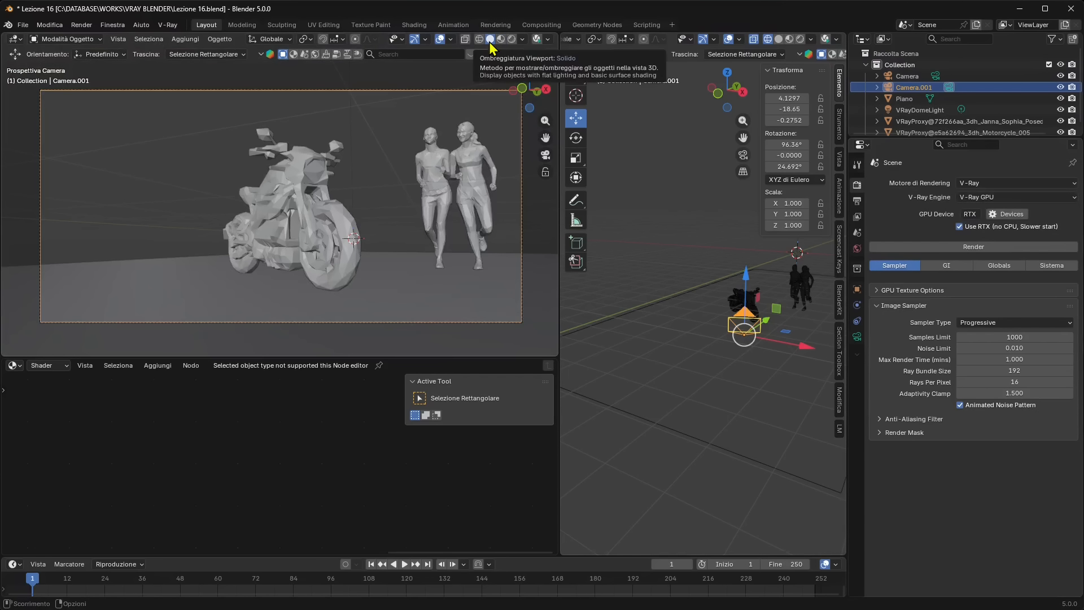
left_click(974, 198)
left_click(976, 209)
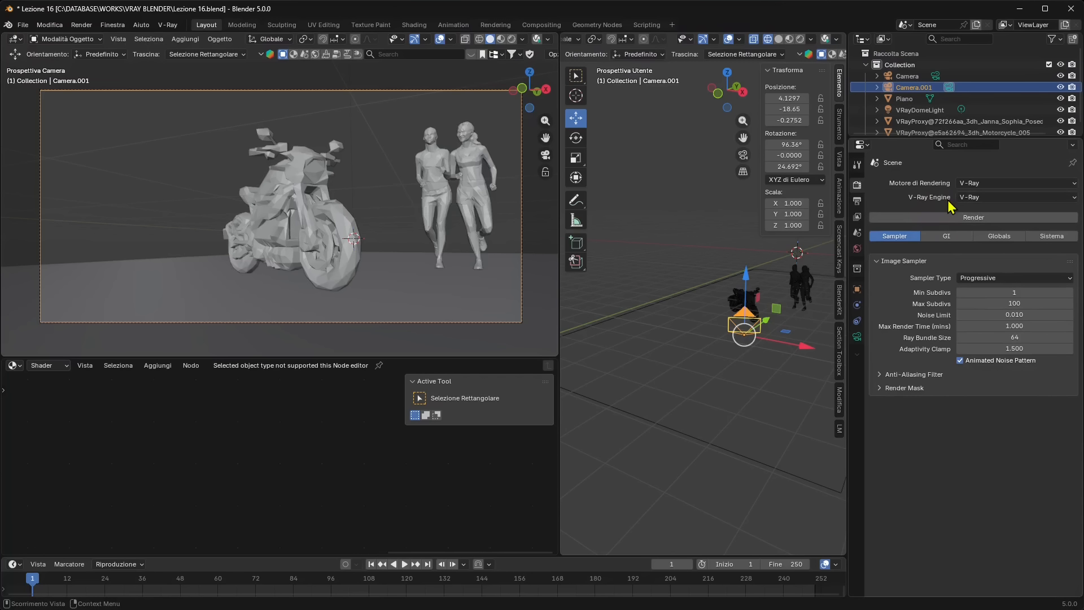
left_click(977, 199)
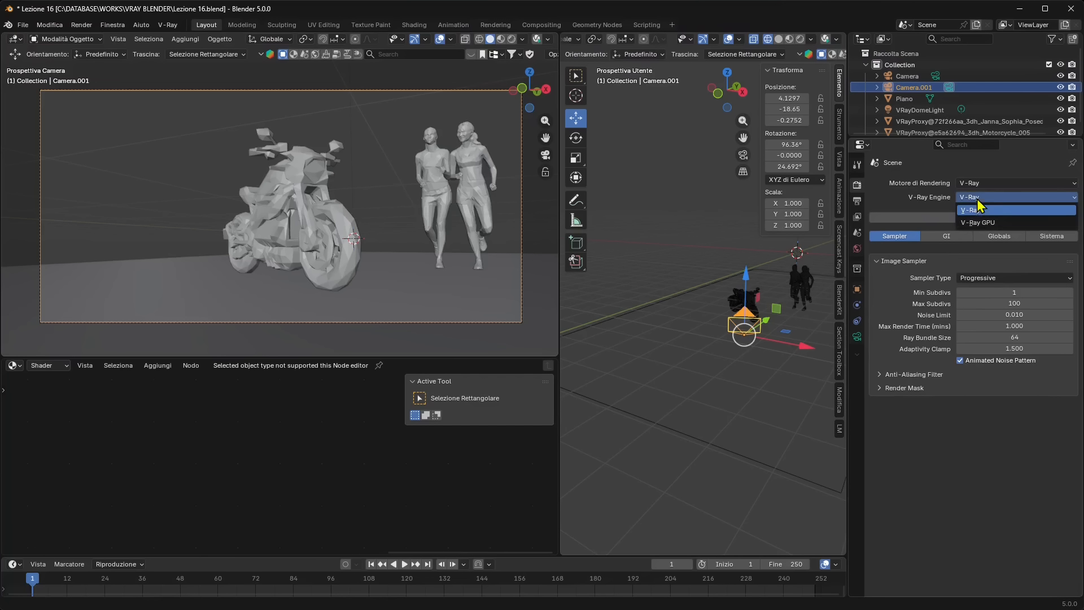
left_click(932, 209)
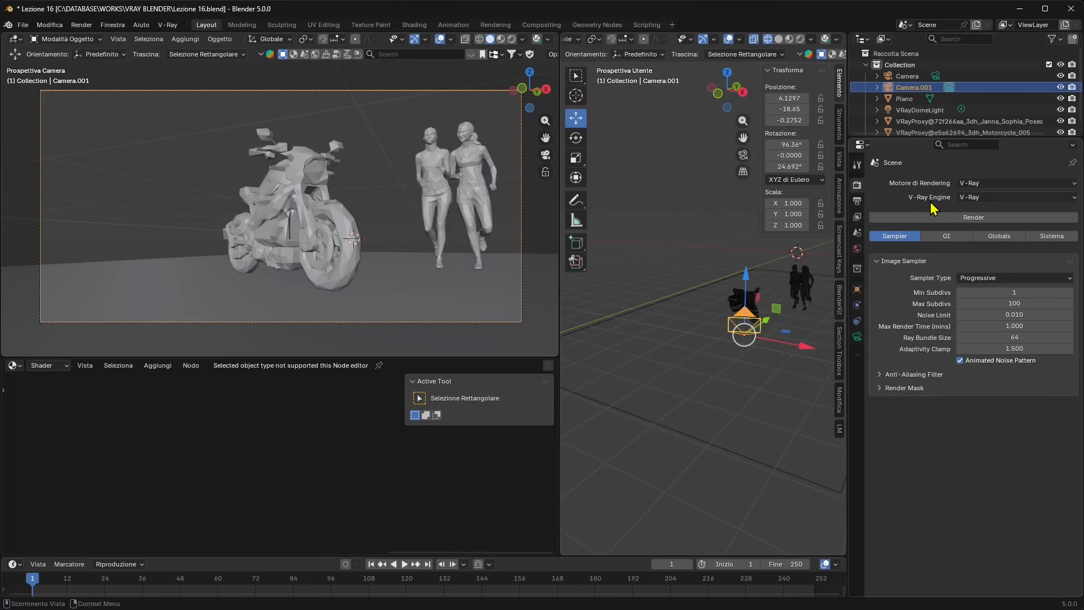
Set the render output resolution to 2000 px by 1000 px for the spherical panorama
left_click(858, 205)
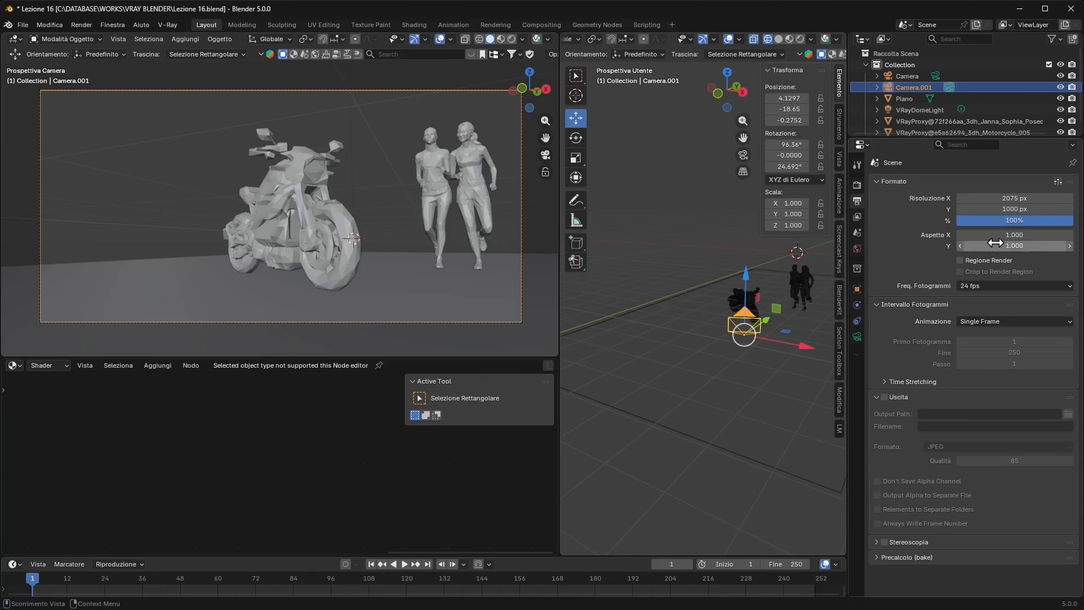
left_click(987, 202)
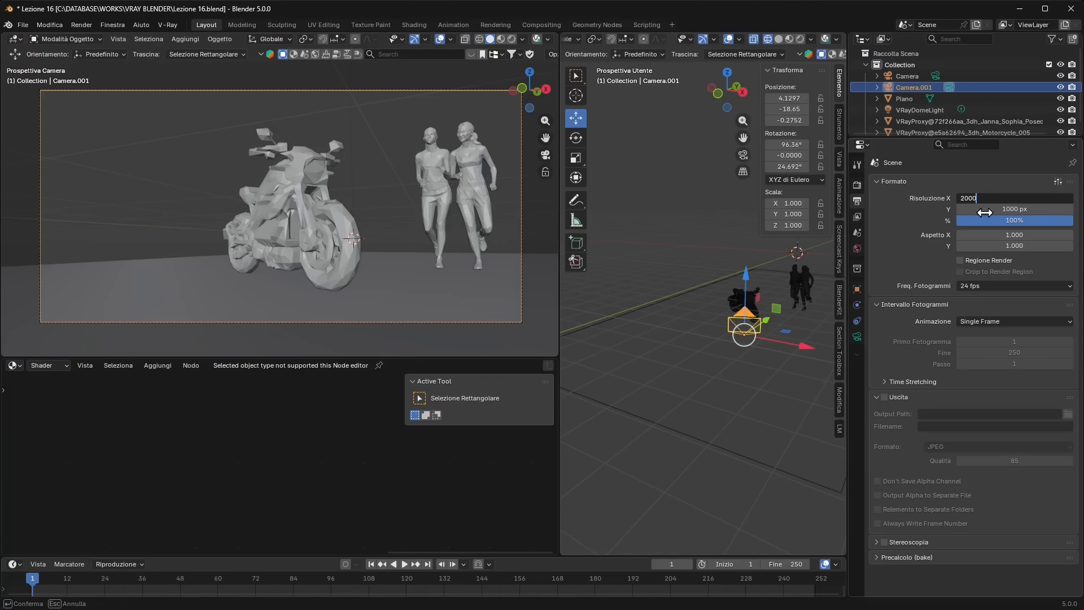
key("Tab")
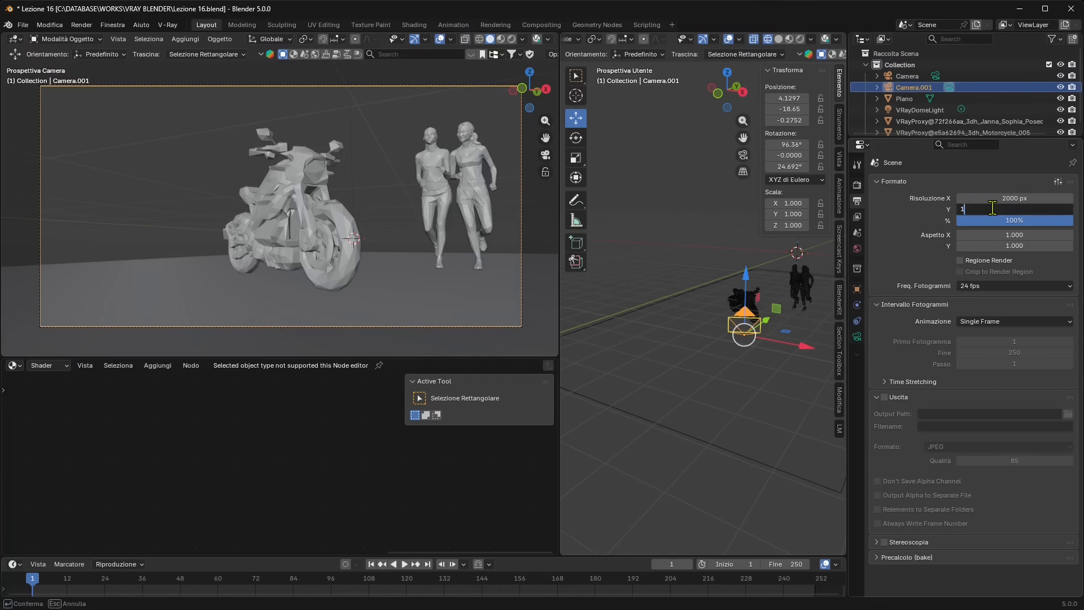
key("Return")
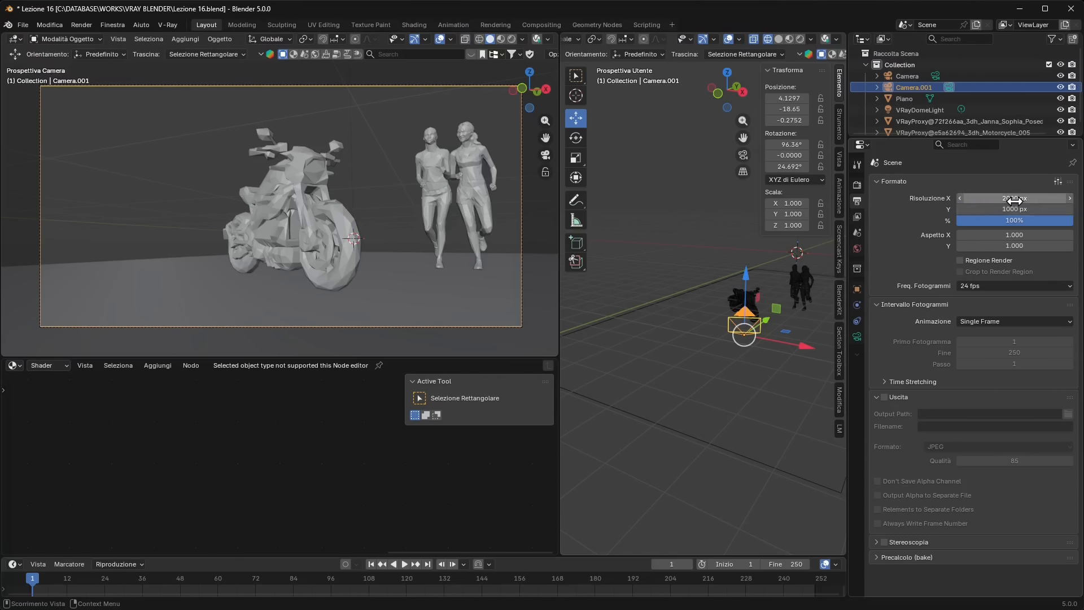
Raise the render output resolution to 4000 px by 2000 px, keeping the 2:1 ratio
left_click(1008, 198)
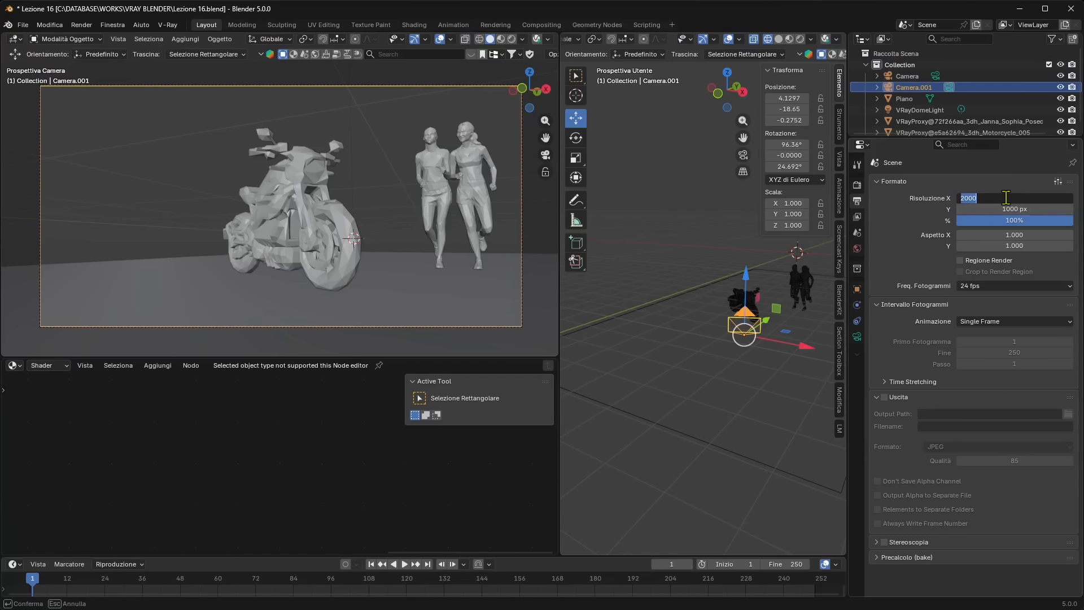
left_click(977, 209)
left_click(991, 208)
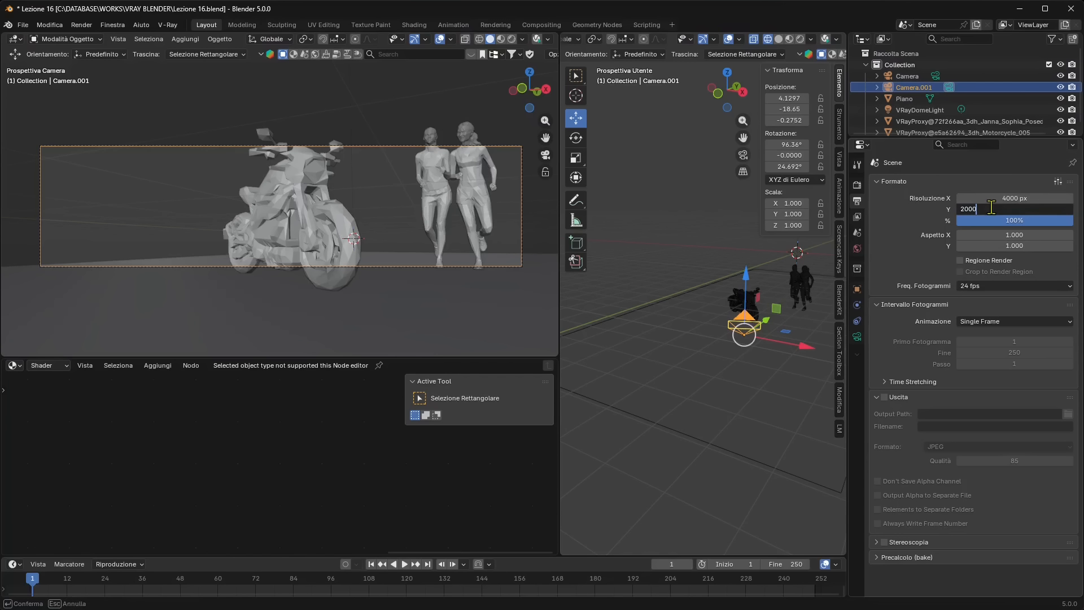
type("2000")
key("Return")
Return the render output resolution to 2000 px by 1000 px
left_click(1008, 197)
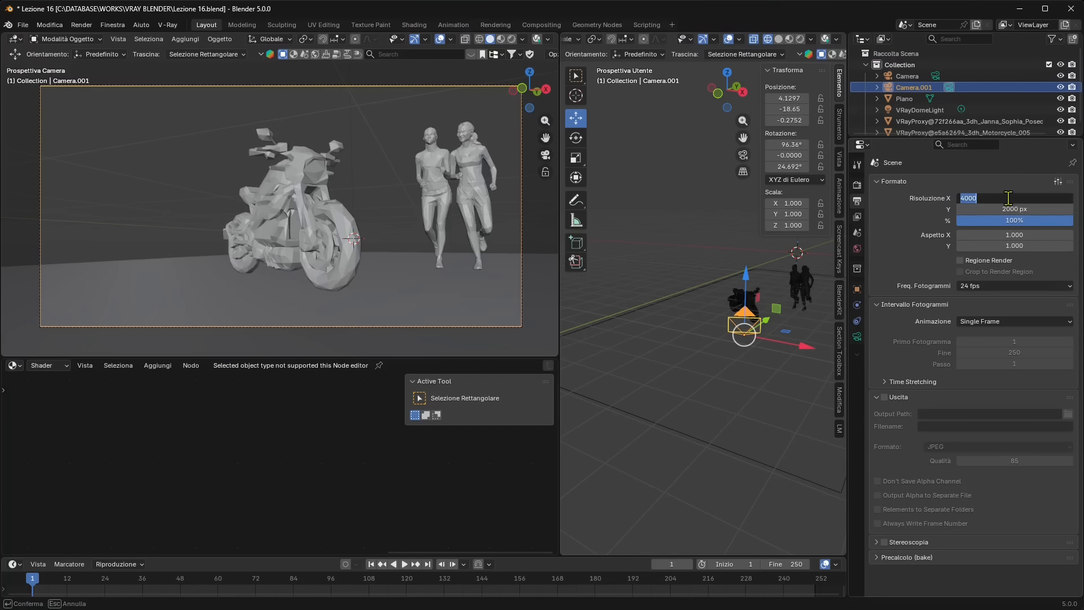
type("2000")
key("Return")
left_click(1009, 209)
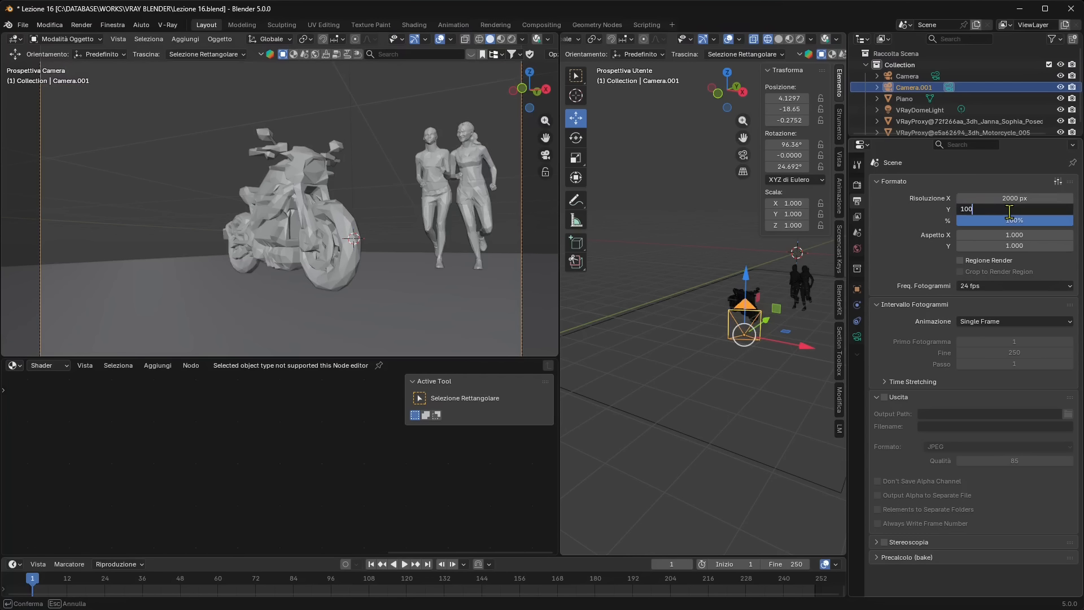
key("Return")
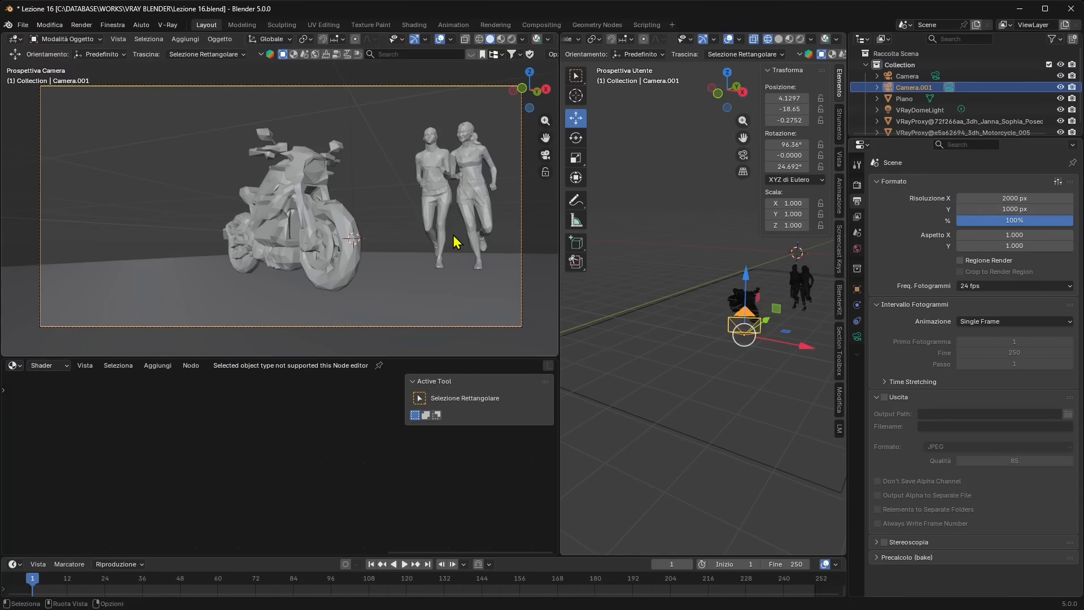
Start a V-Ray production render of the panorama and inspect the whole image in the frame buffer
left_click(167, 25)
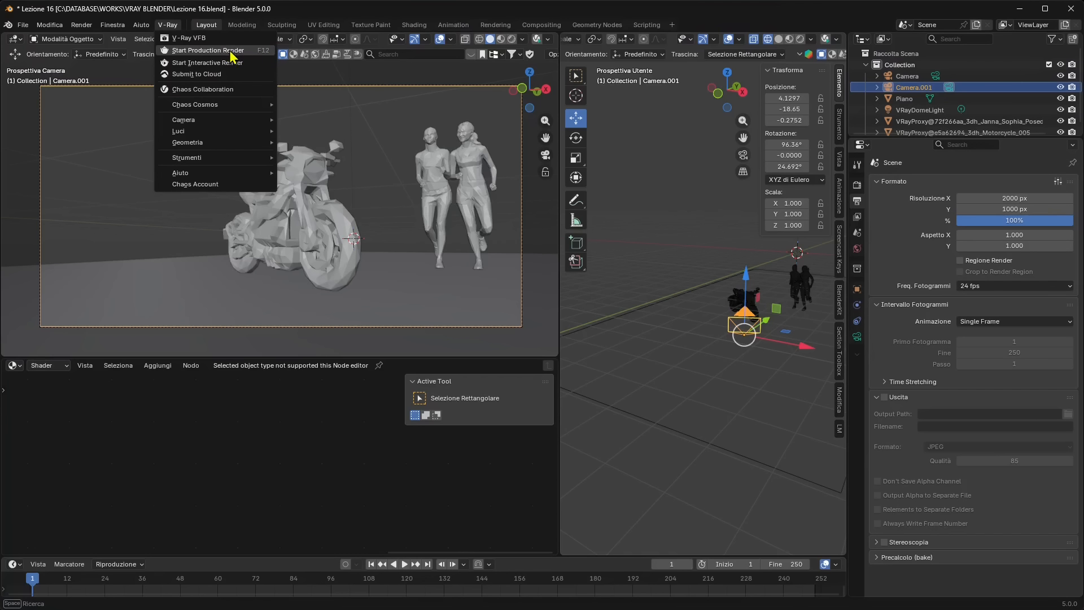
key("Return")
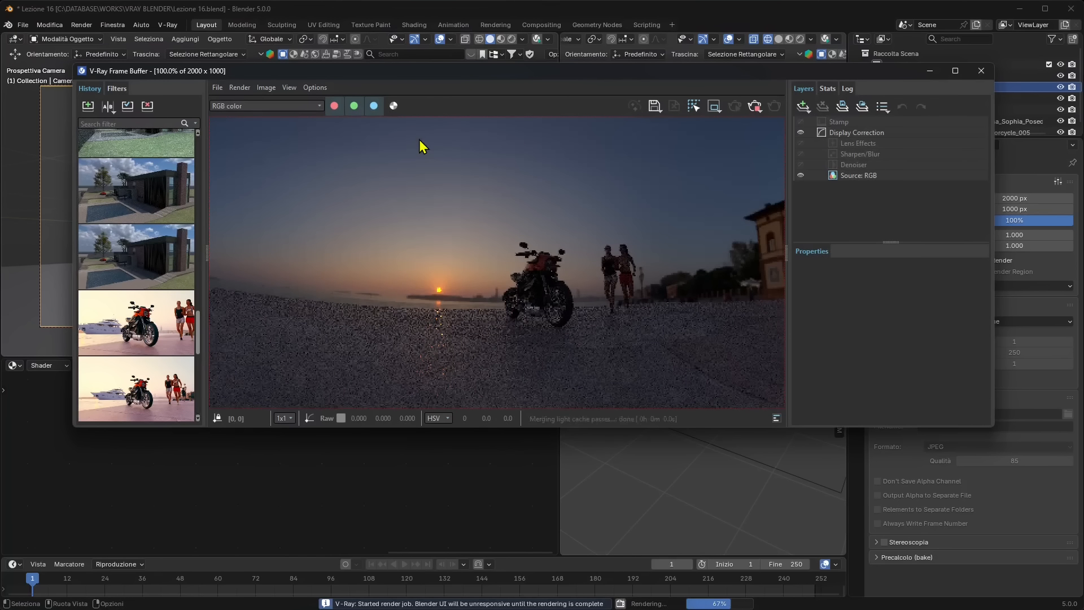
scroll(485, 277, "down", 2)
scroll(489, 282, "down", 1)
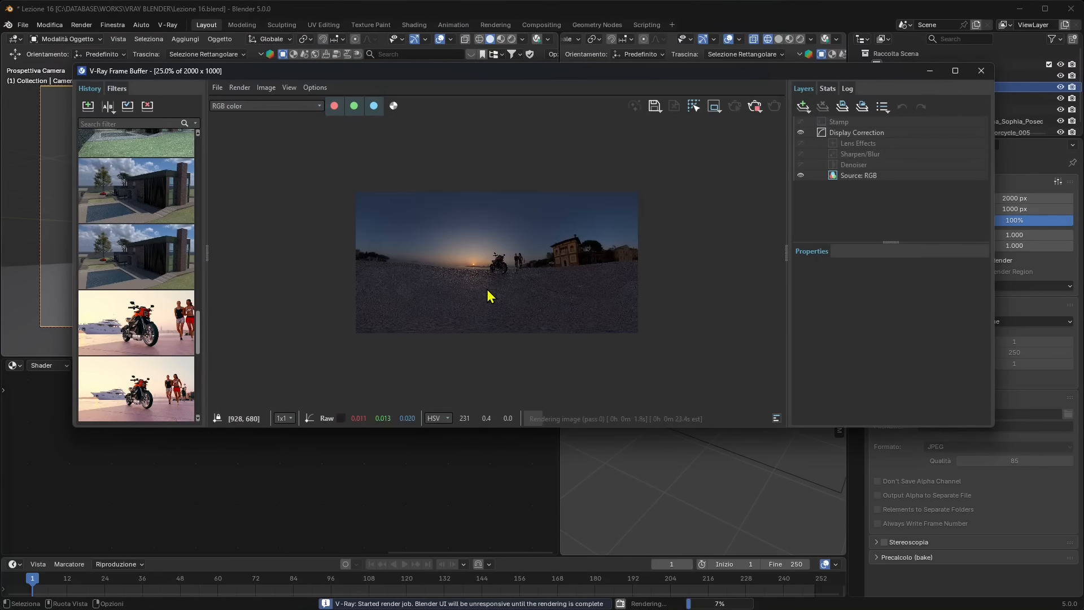
scroll(488, 293, "up", 1)
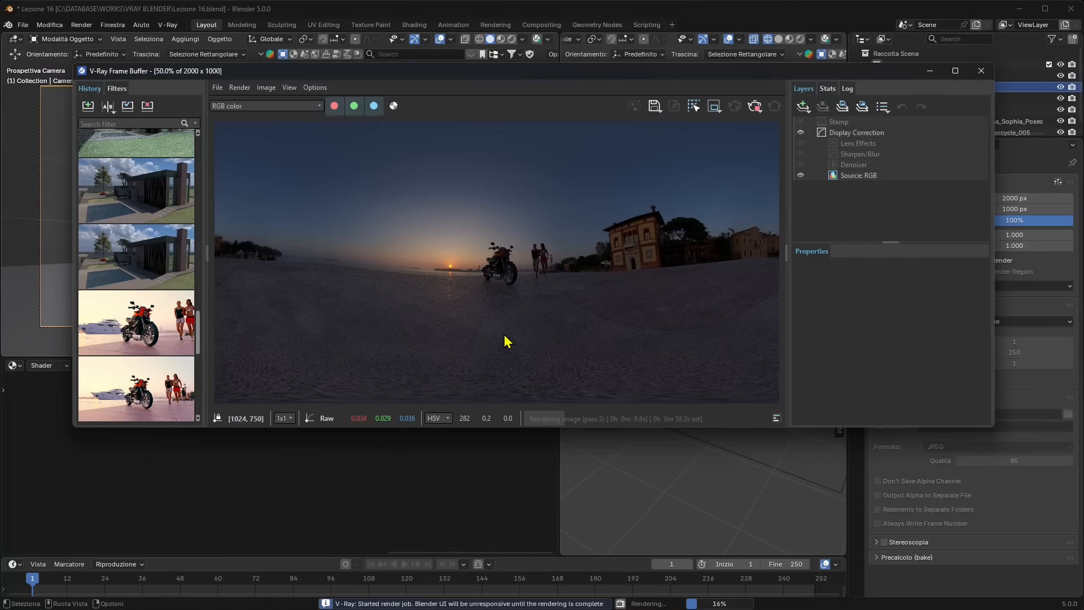
scroll(504, 337, "down", 1)
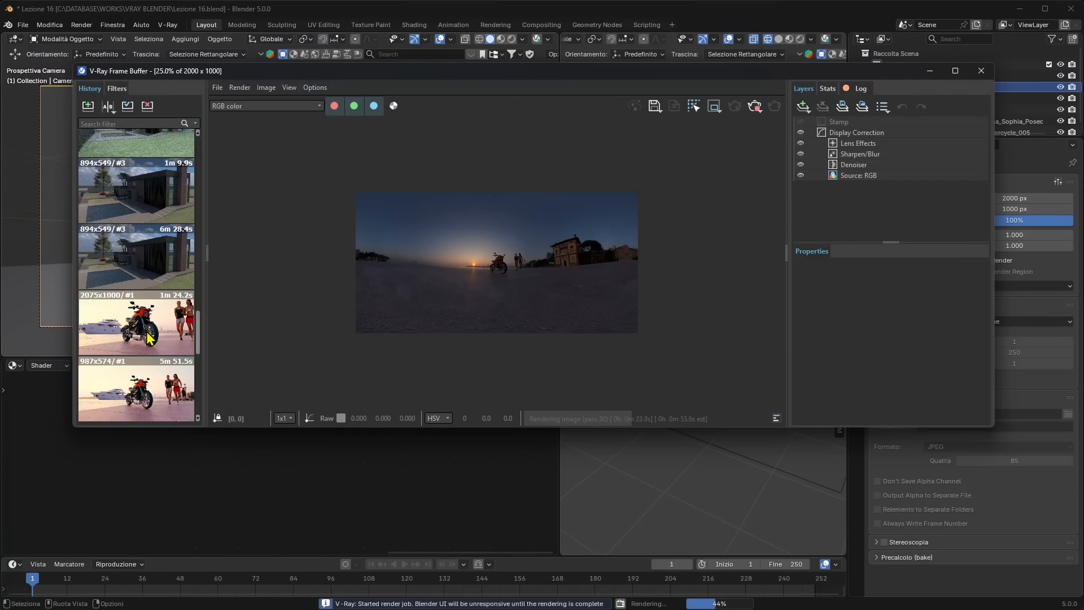
Make the frame buffer window taller and load the finished motorcycle panorama from the render history
scroll(150, 337, "up", 3)
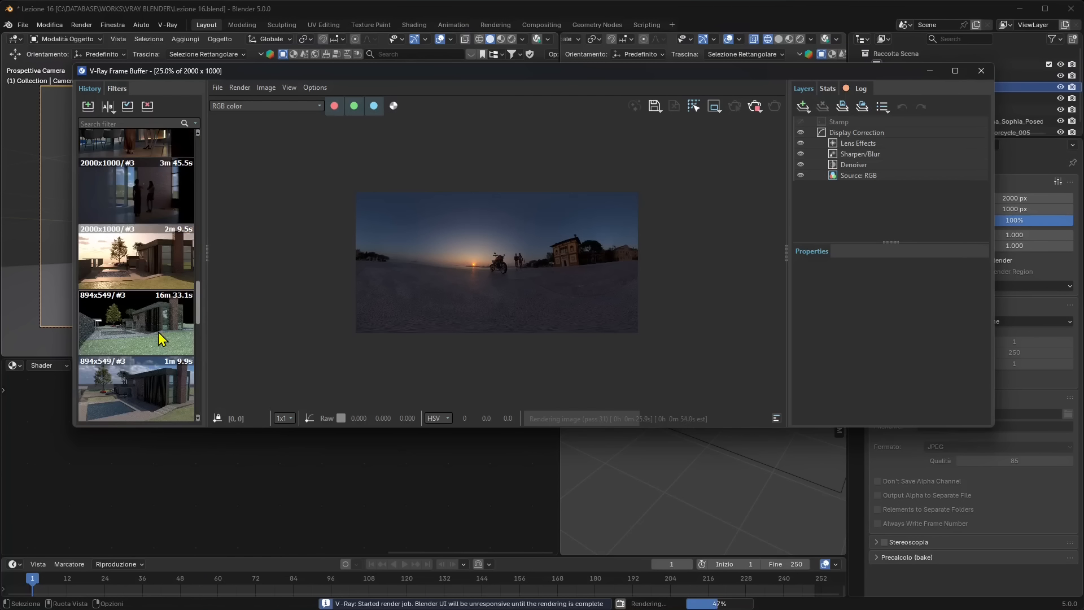
scroll(161, 339, "up", 5)
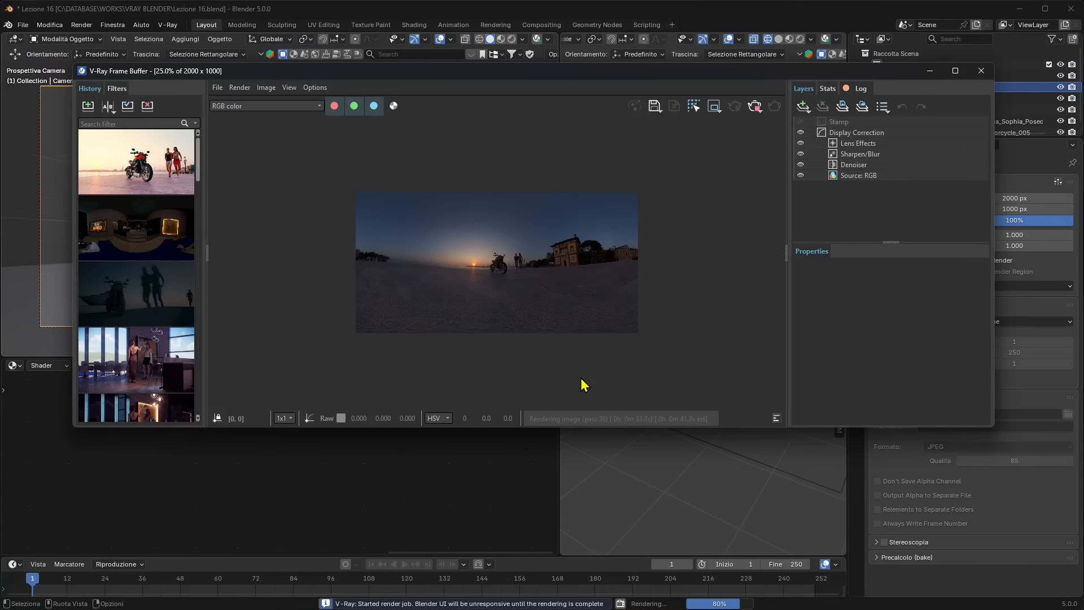
left_click_drag(635, 431, 636, 451)
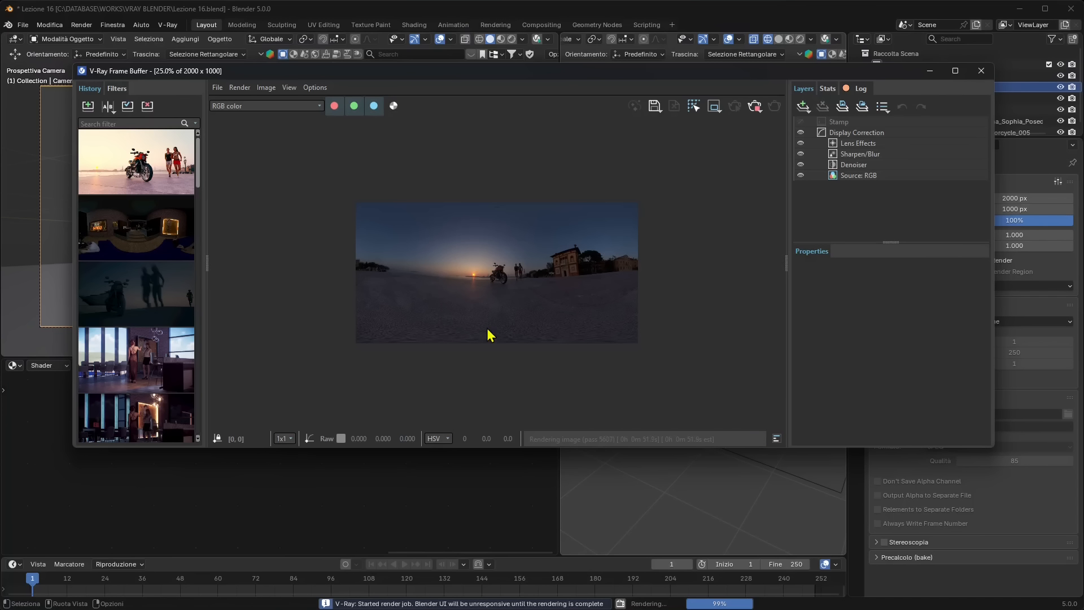
scroll(488, 334, "up", 1)
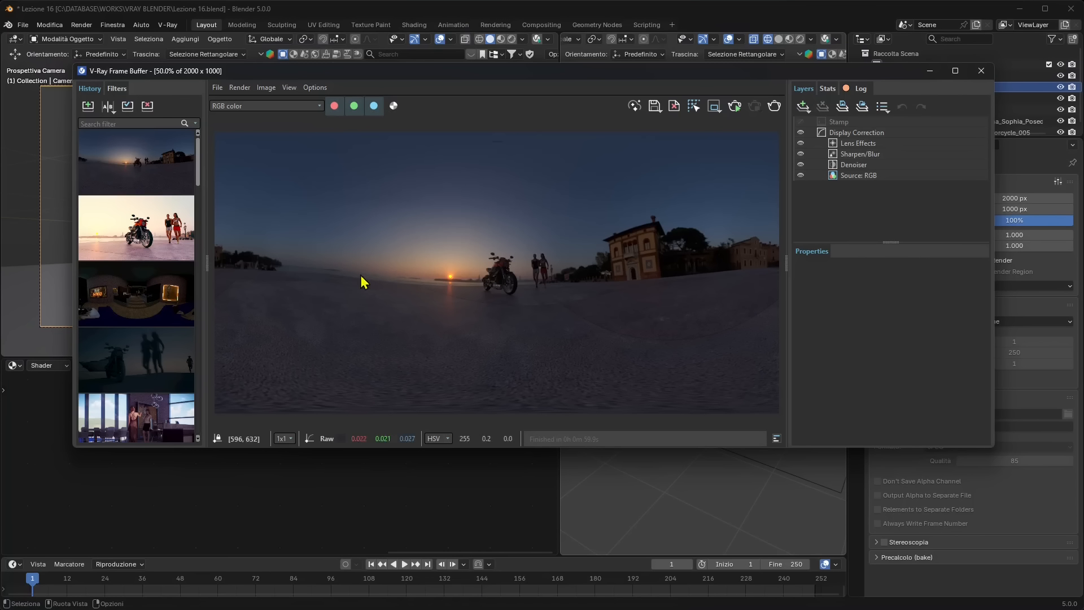
left_click(155, 160)
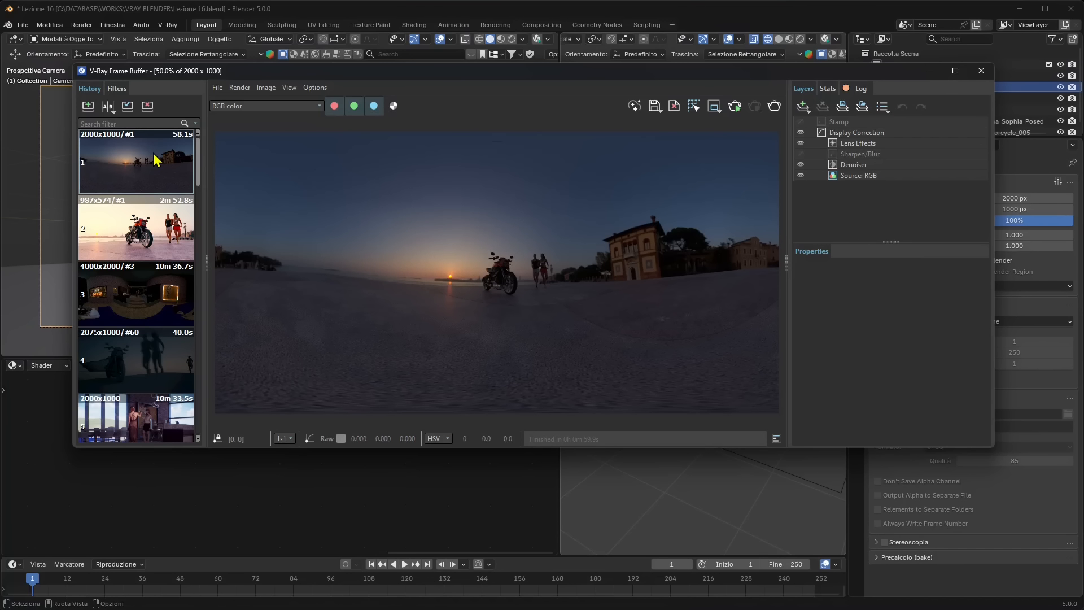
Upload the panorama to the Blender Vray project in Chaos Collaboration and open that project in the browser
left_click(654, 106)
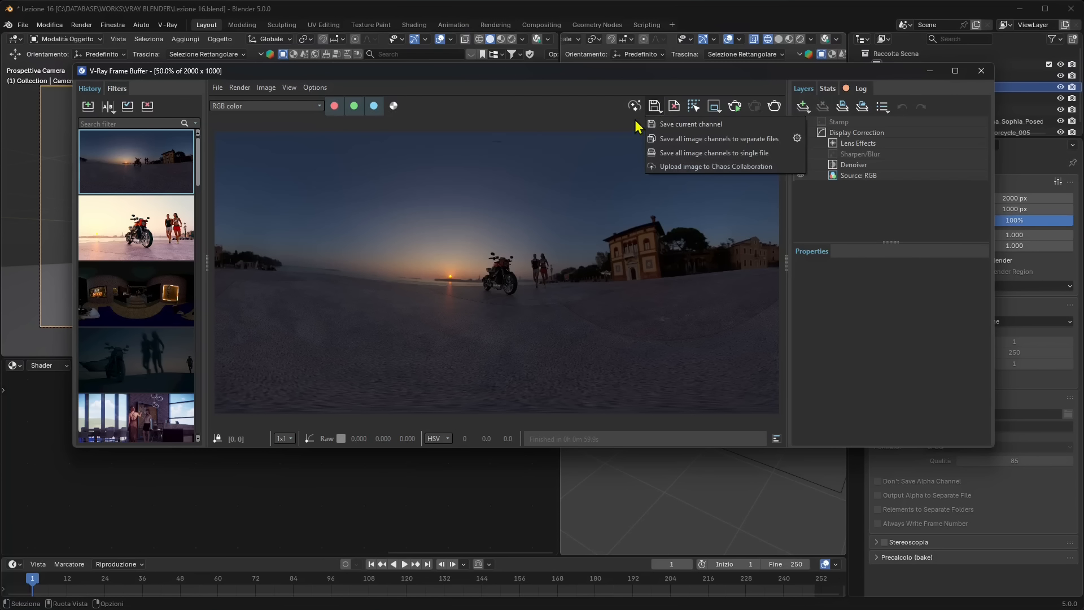
left_click(699, 167)
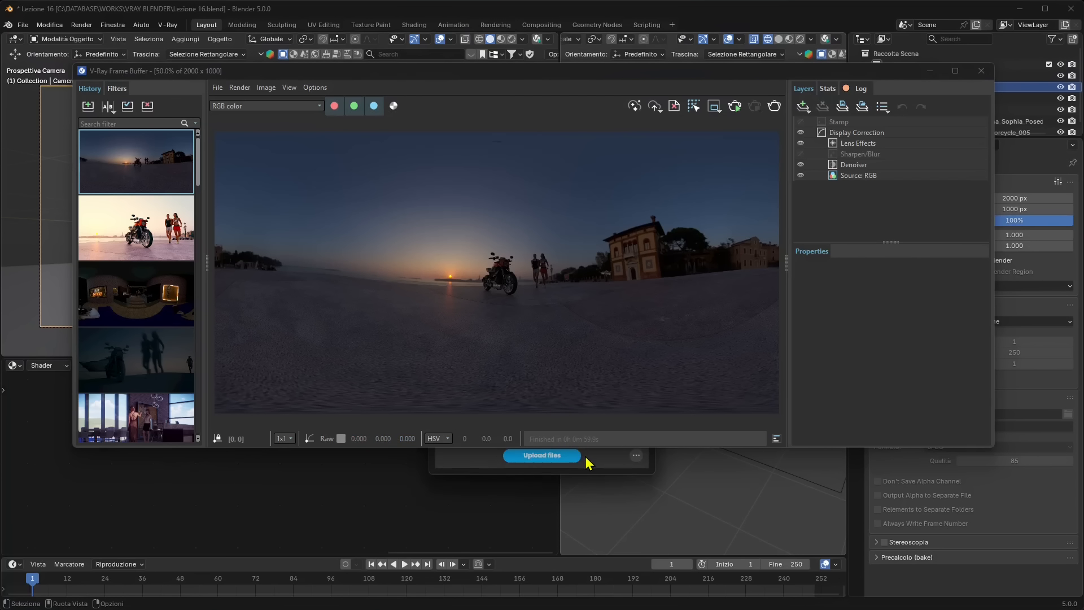
left_click(980, 71)
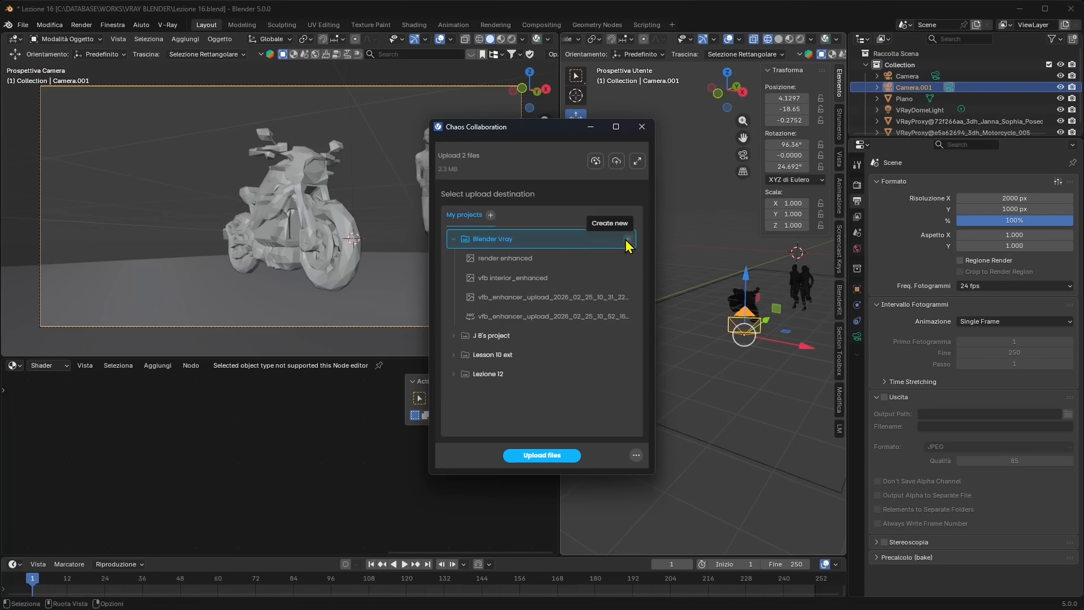
left_click(534, 456)
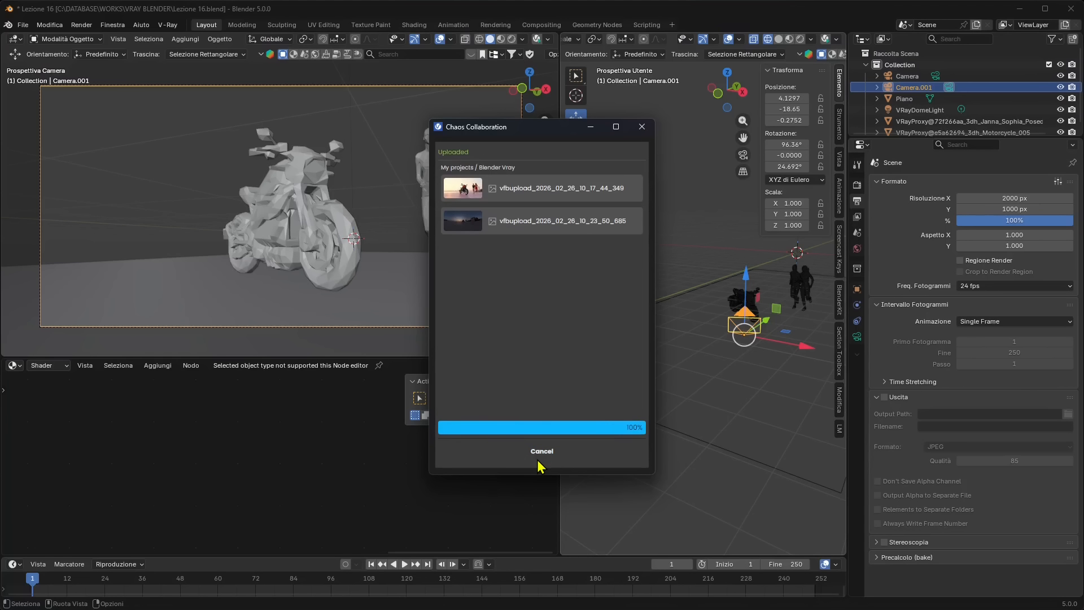
left_click(564, 456)
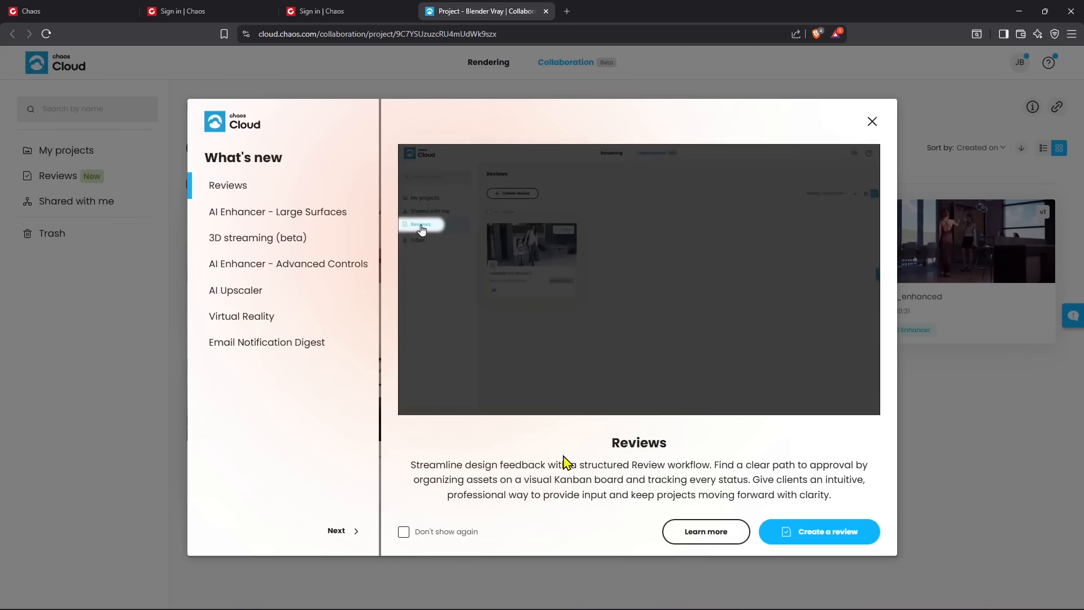
Review the What's new entries from AI Enhancer - Large Surfaces through Email Notification Digest, and dismiss the overview
left_click(250, 218)
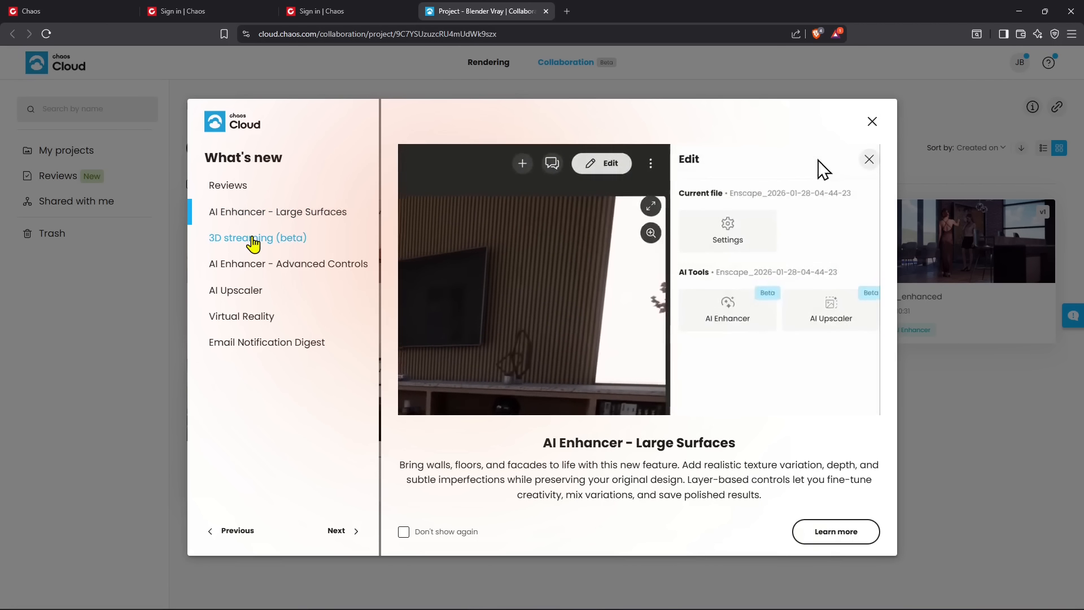
left_click(253, 241)
left_click(260, 265)
left_click(259, 299)
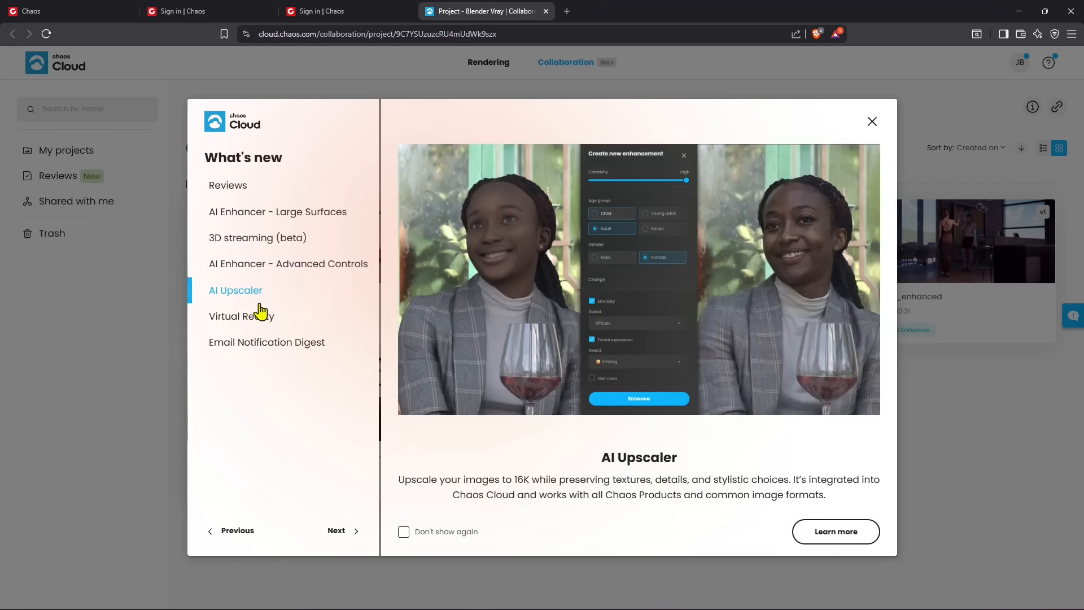
left_click(274, 266)
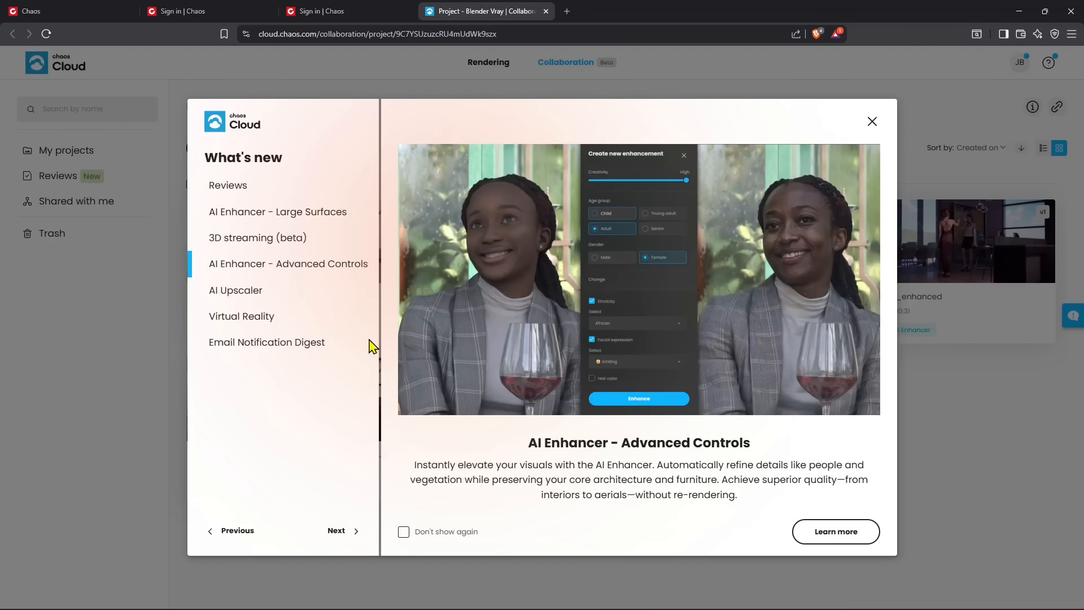
left_click(223, 291)
left_click(256, 318)
left_click(268, 344)
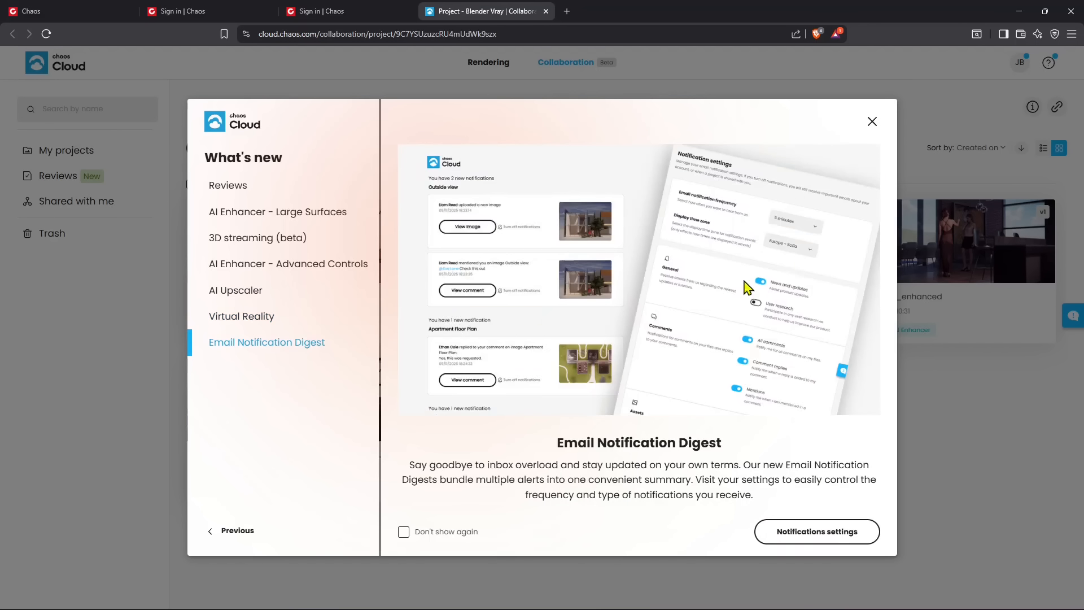
left_click(872, 121)
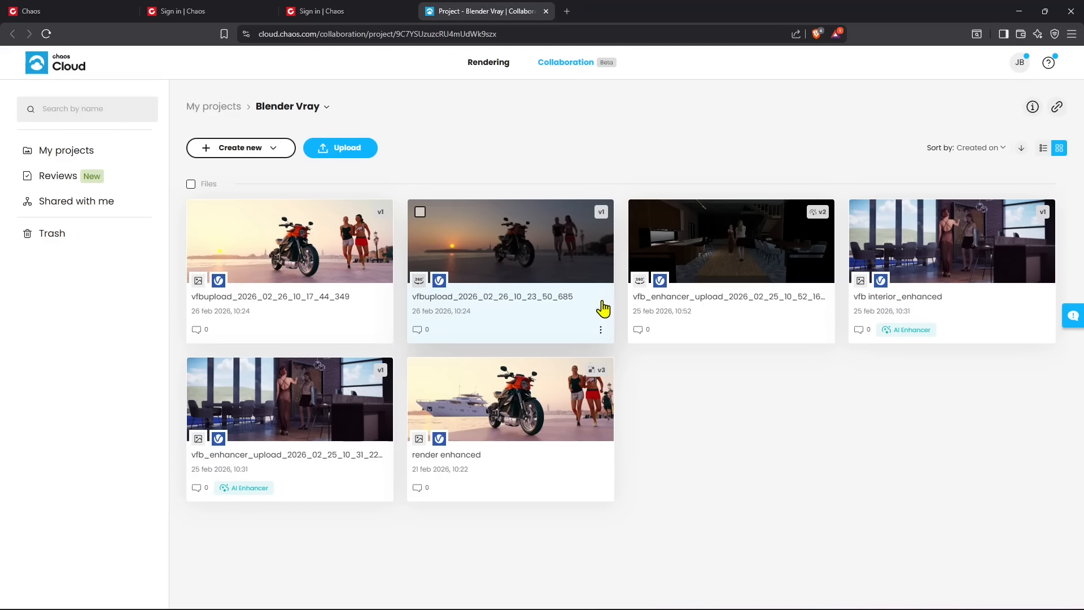
Open the uploaded panorama vfbupload_2026_02_26_10_23_50_685 in the 360° viewer
left_click(508, 251)
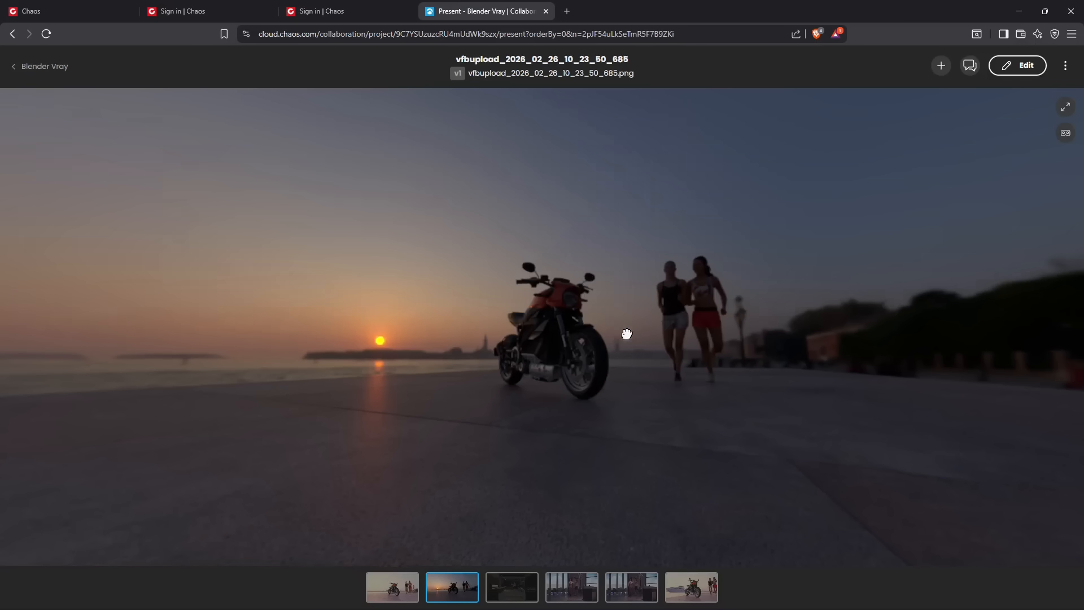
Look around the 360° panorama, examining the motorcycle, the runners, the waterfront sunset and the building
left_click_drag(626, 337, 328, 350)
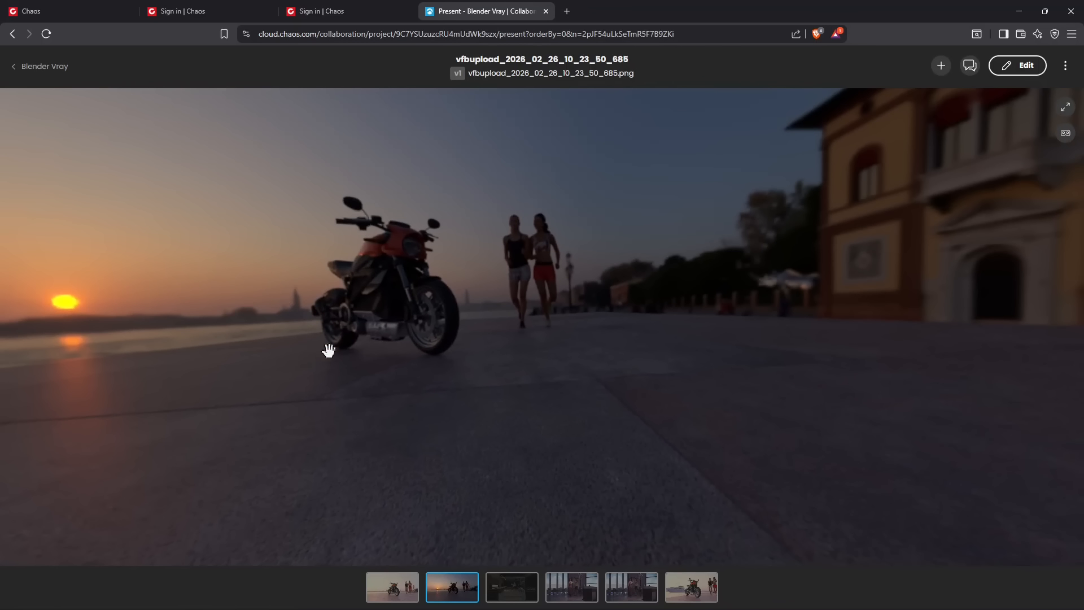
left_click_drag(682, 362, 842, 341)
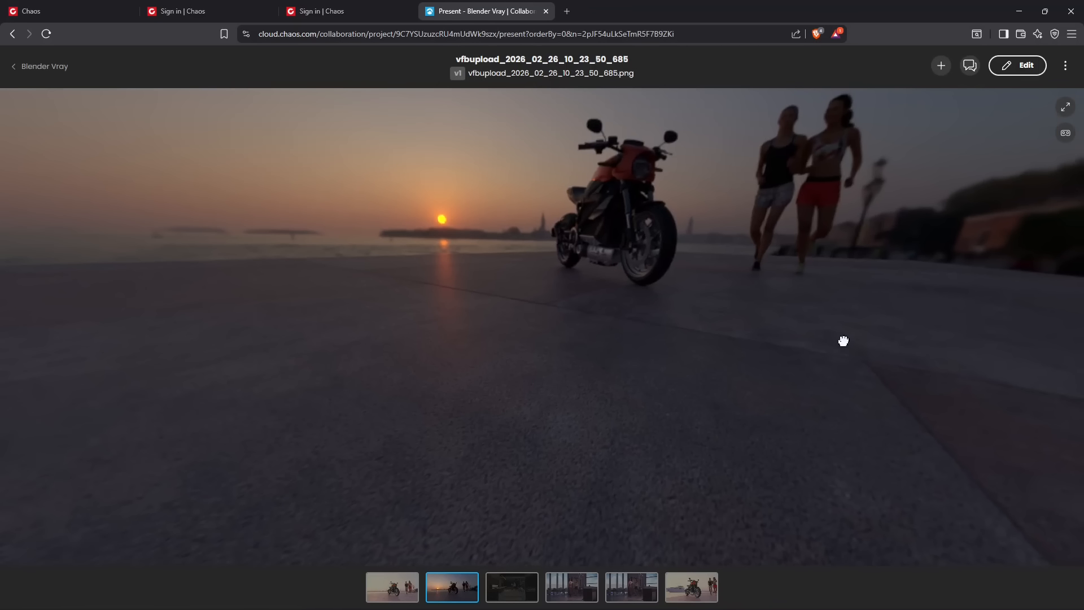
left_click_drag(499, 394, 529, 203)
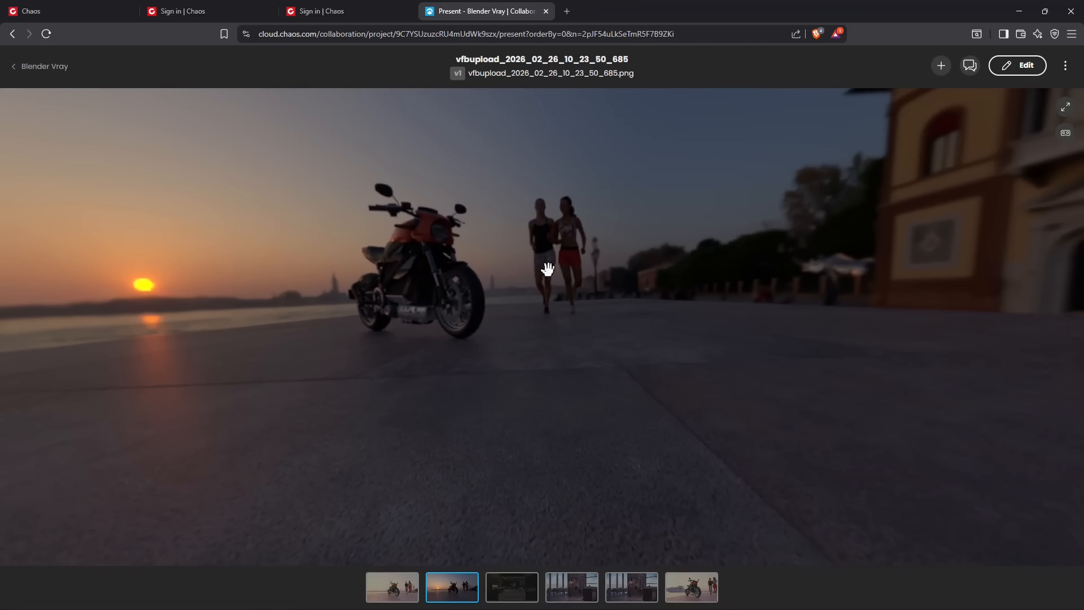
left_click_drag(548, 269, 484, 310)
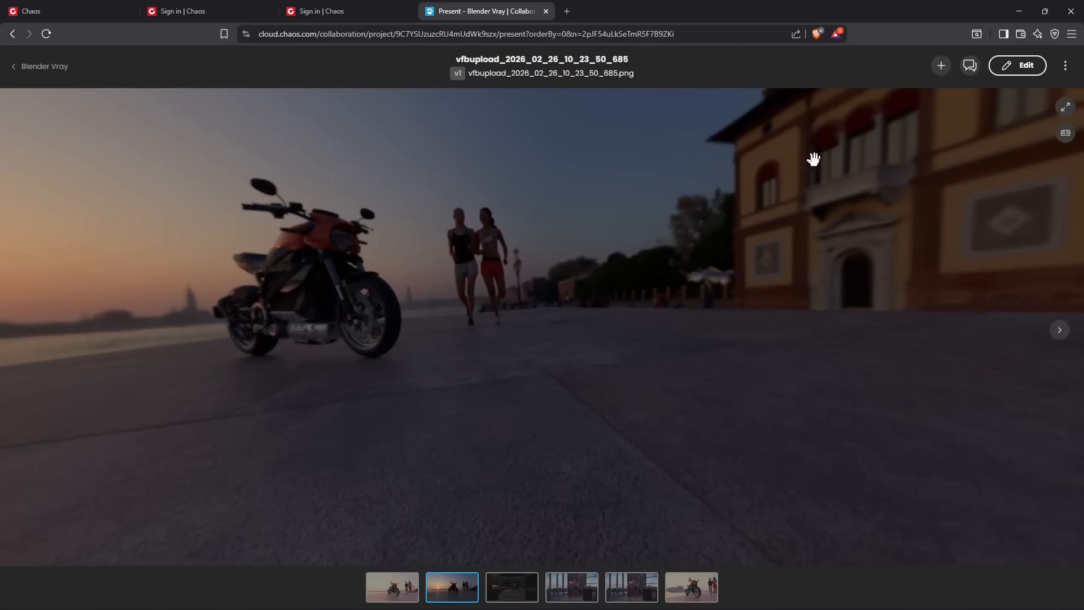
left_click_drag(646, 252, 740, 163)
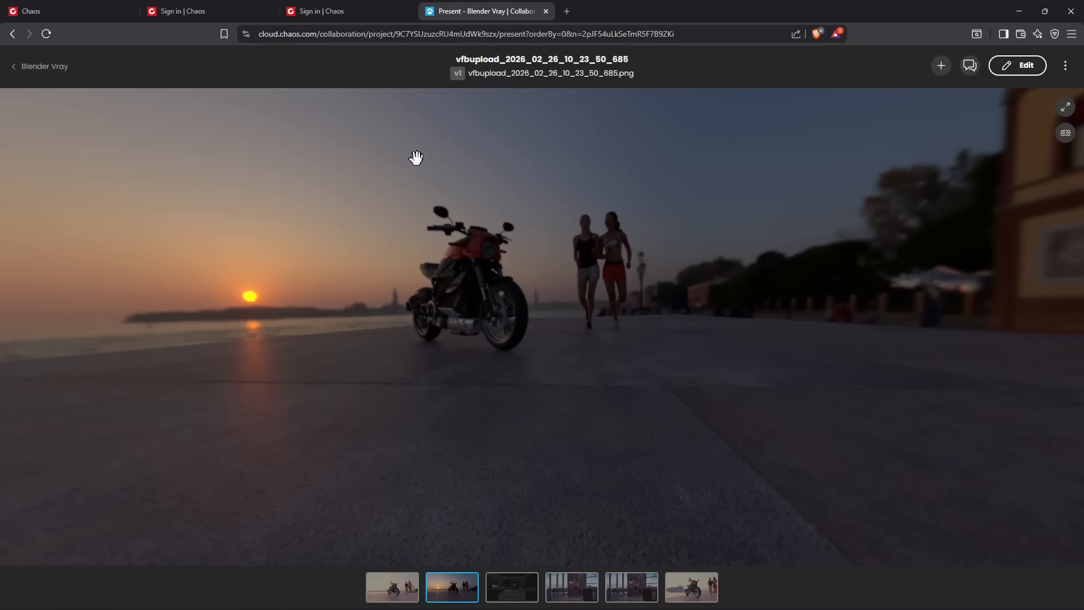
left_click_drag(560, 209, 534, 223)
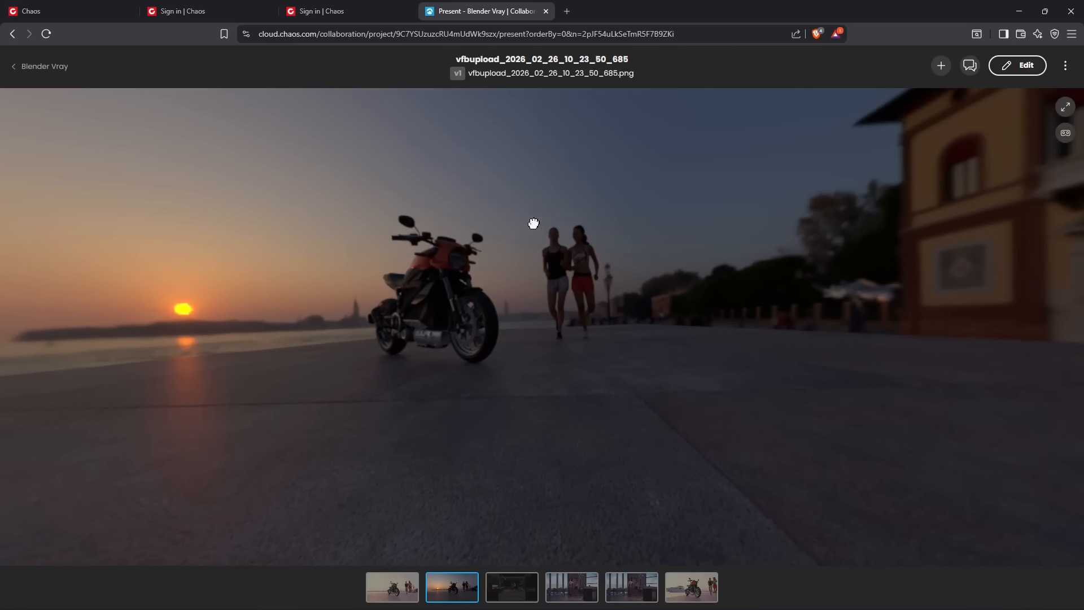
Open the panorama's file settings and toggle Panorama mode off and back on to compare the flat and 360° displays
left_click(1031, 72)
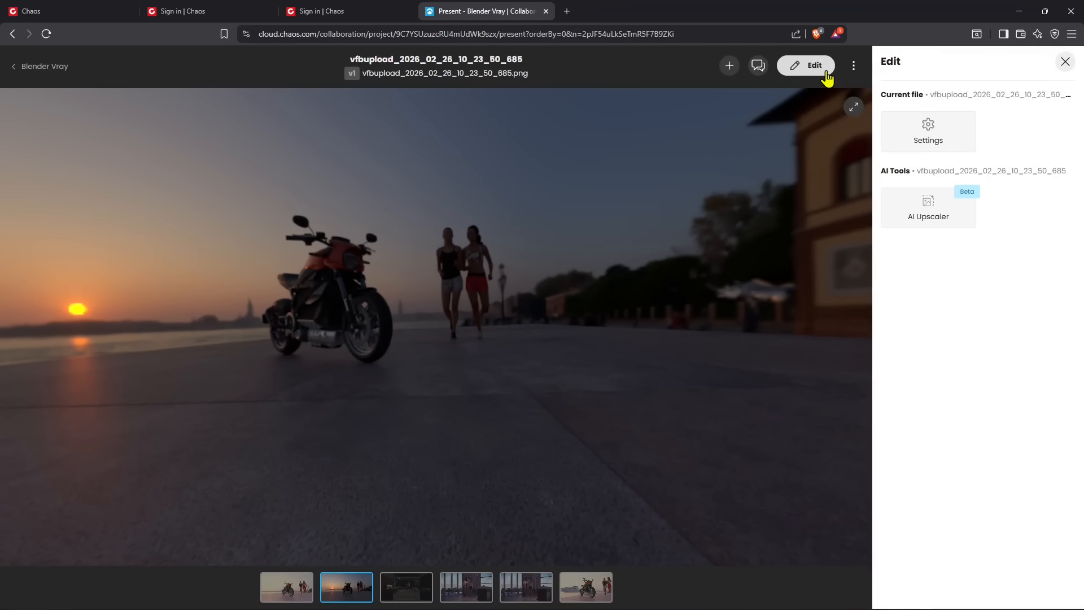
left_click(813, 72)
left_click(1025, 73)
left_click(946, 147)
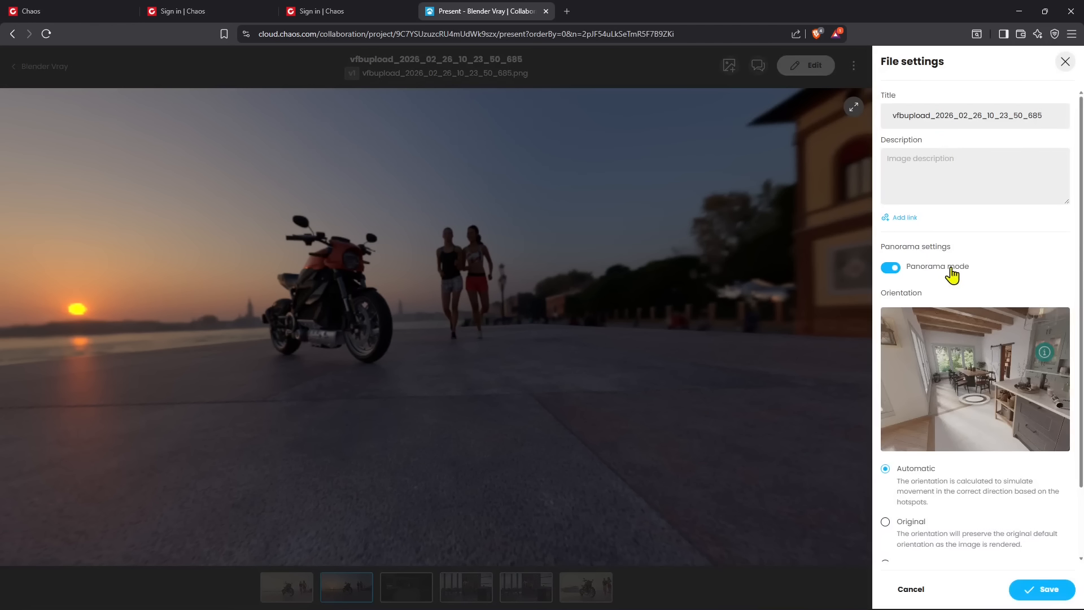
left_click(891, 267)
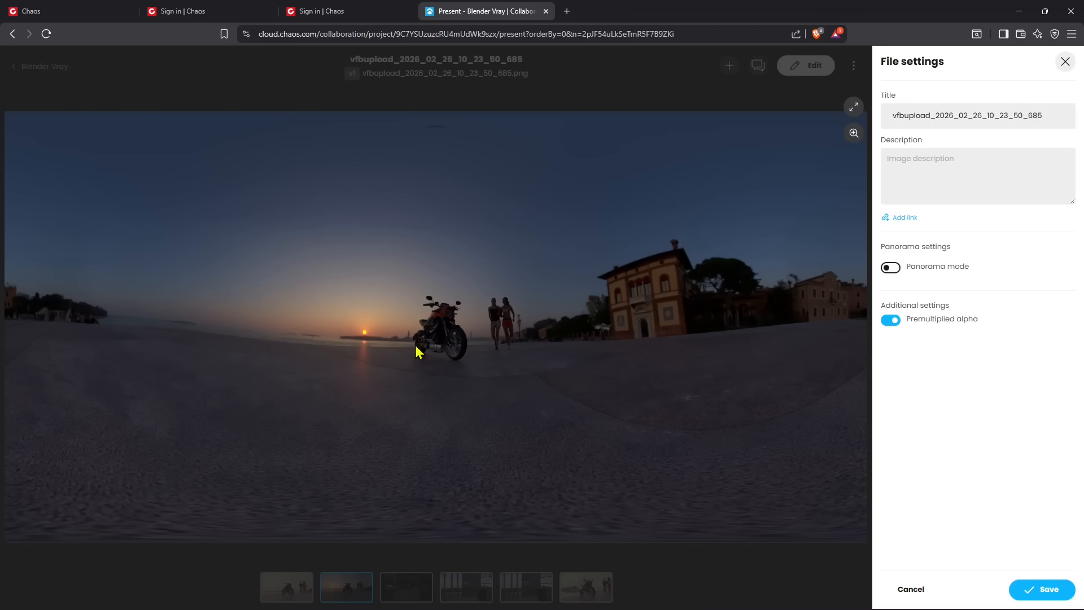
left_click(888, 269)
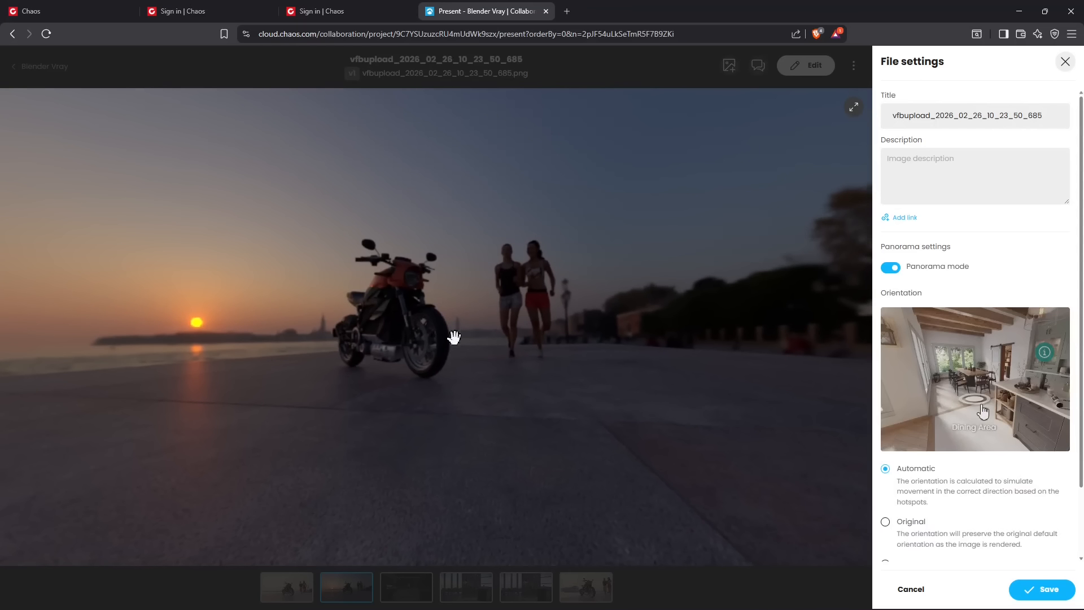
Compare the Original and Custom orientation options for the panorama and choose Custom
scroll(954, 437, "down", 2)
left_click(910, 443)
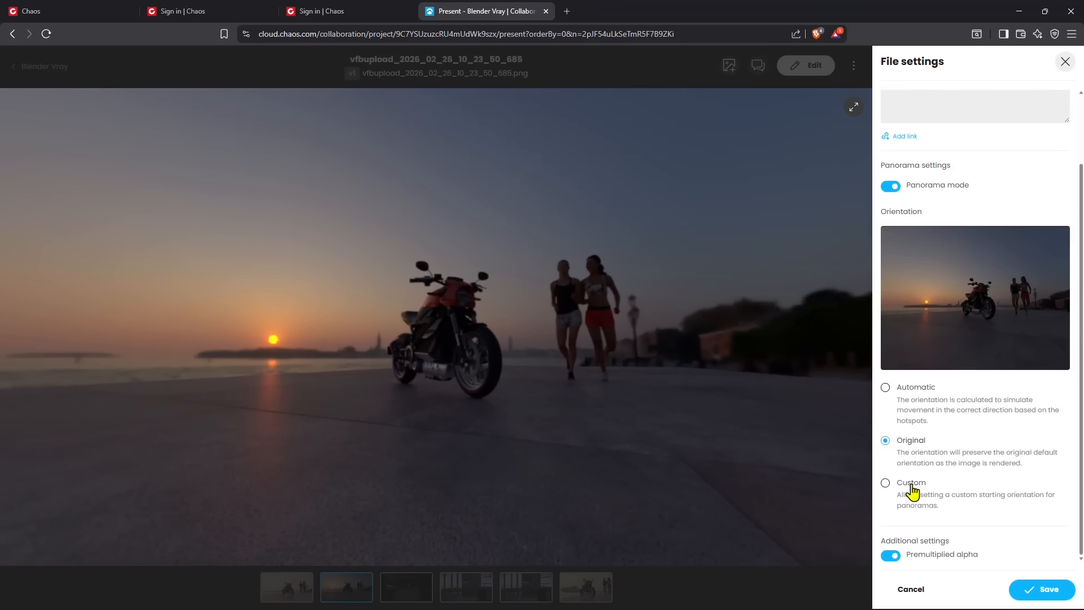
left_click(912, 491)
left_click(911, 446)
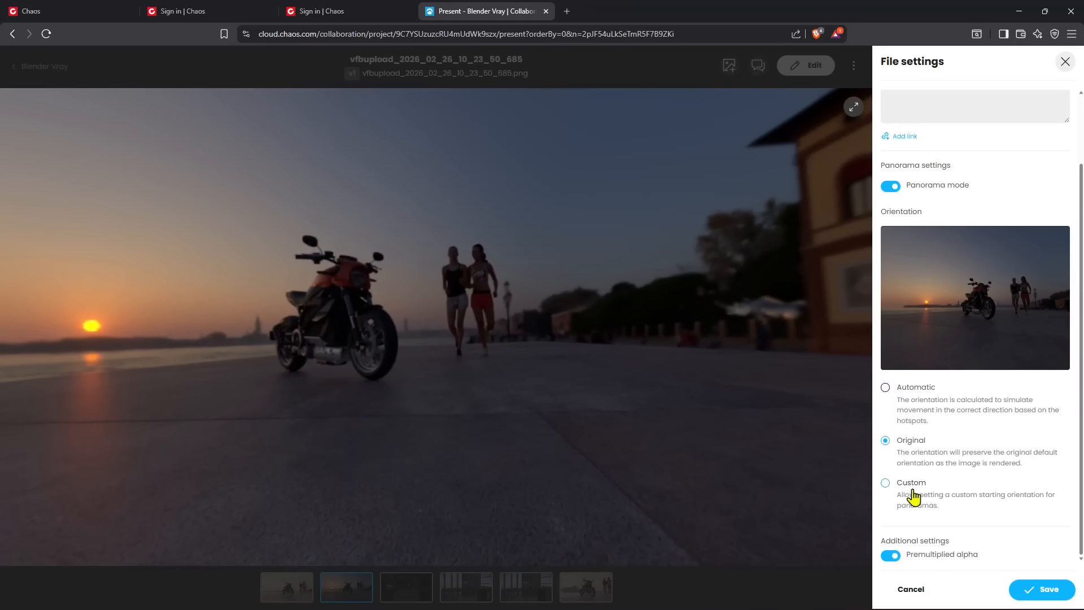
left_click(912, 490)
Frame the motorcycle and both runners closer and set that view as the panorama's custom starting orientation
left_click_drag(490, 367, 331, 323)
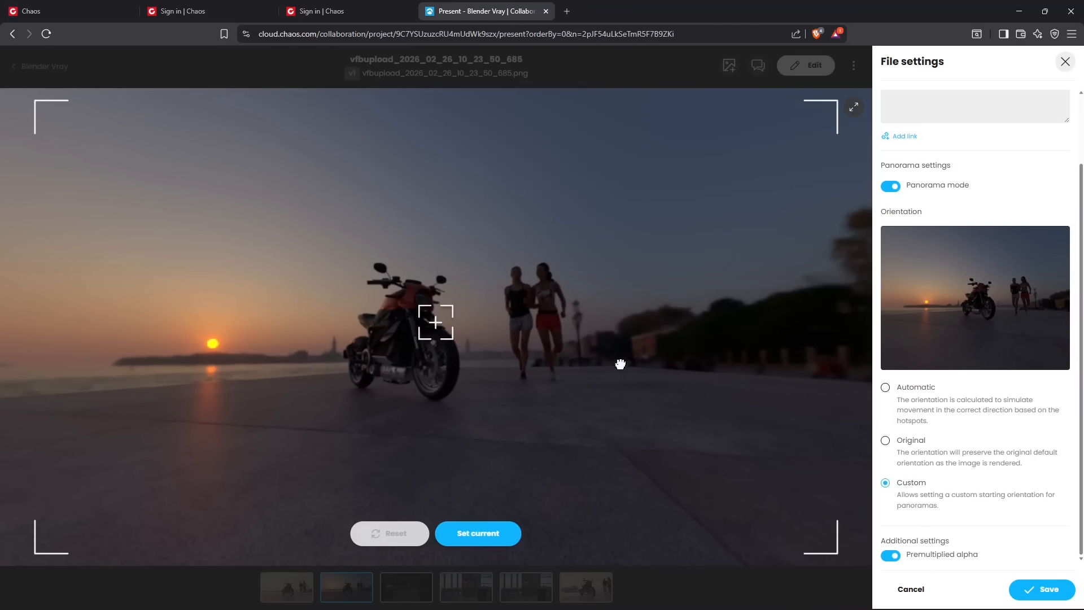
left_click_drag(619, 366, 391, 312)
left_click_drag(455, 332, 423, 317)
scroll(443, 331, "up", 8)
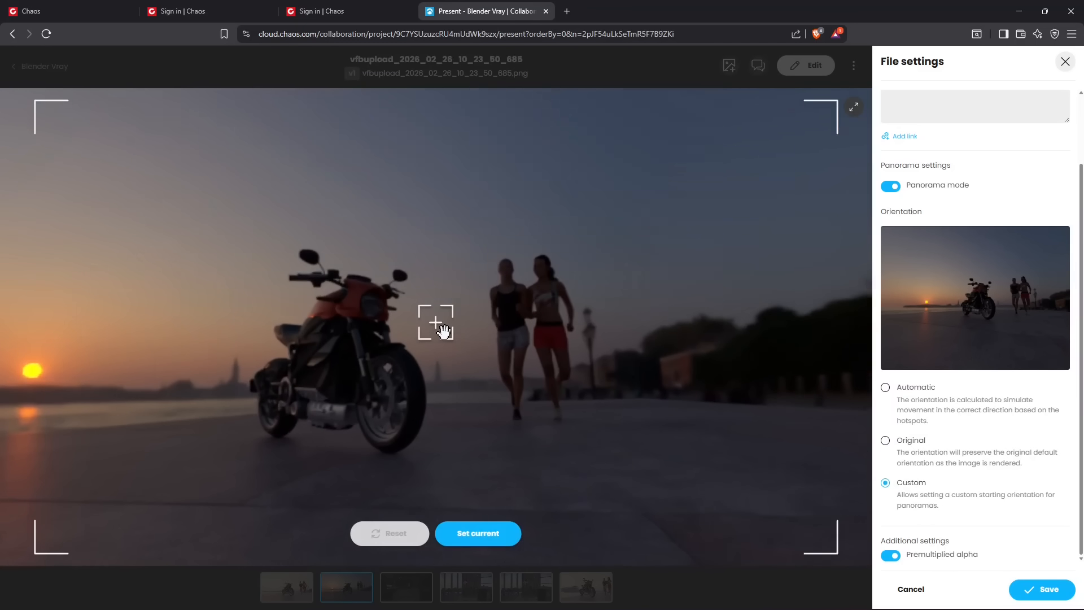
scroll(443, 331, "down", 5)
scroll(445, 331, "up", 3)
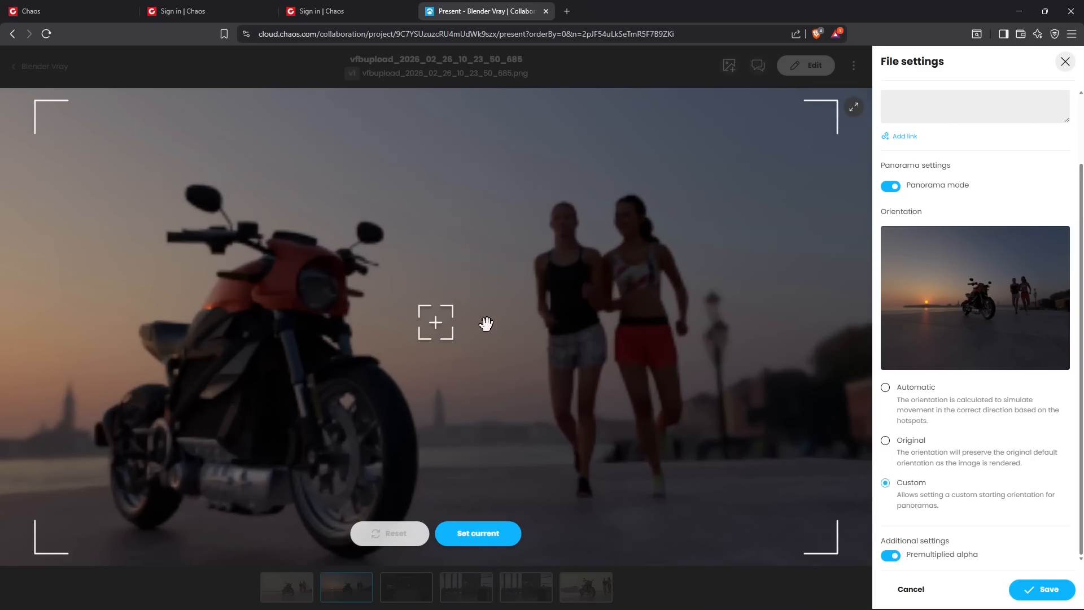
scroll(575, 241, "up", 2)
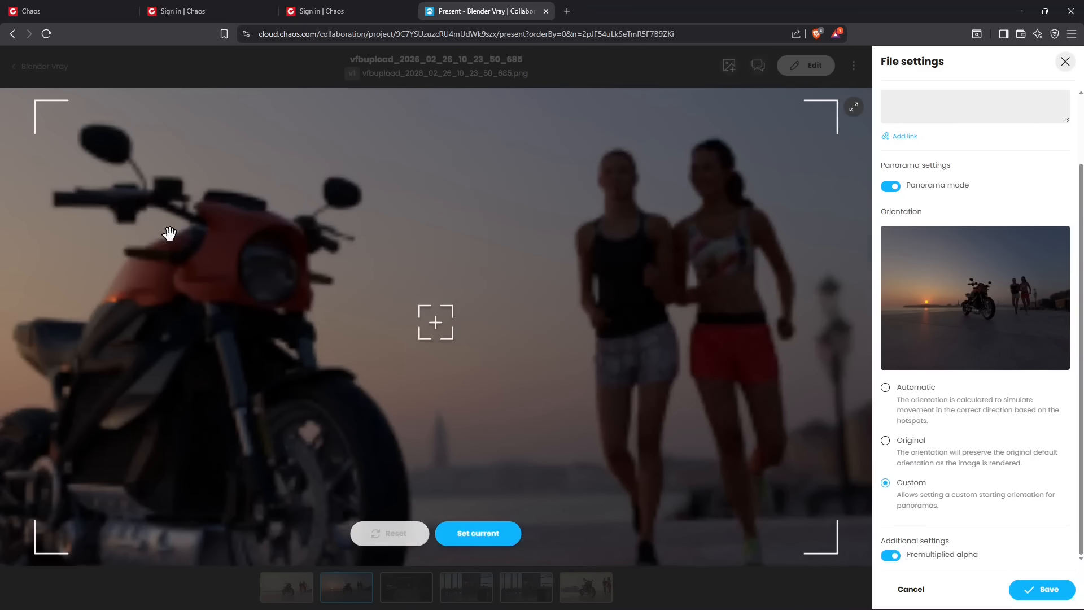
scroll(472, 349, "down", 1)
scroll(472, 348, "down", 2)
left_click(480, 534)
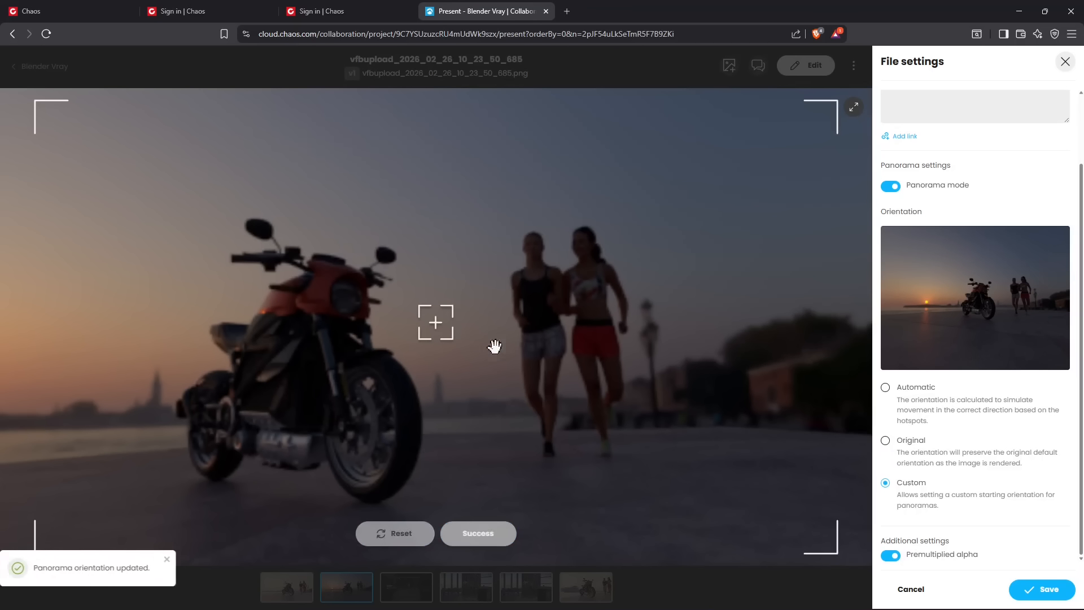
Look around from the stored view and save the file settings without setting the changed camera orientation
left_click_drag(533, 331, 204, 327)
left_click_drag(384, 402, 478, 317)
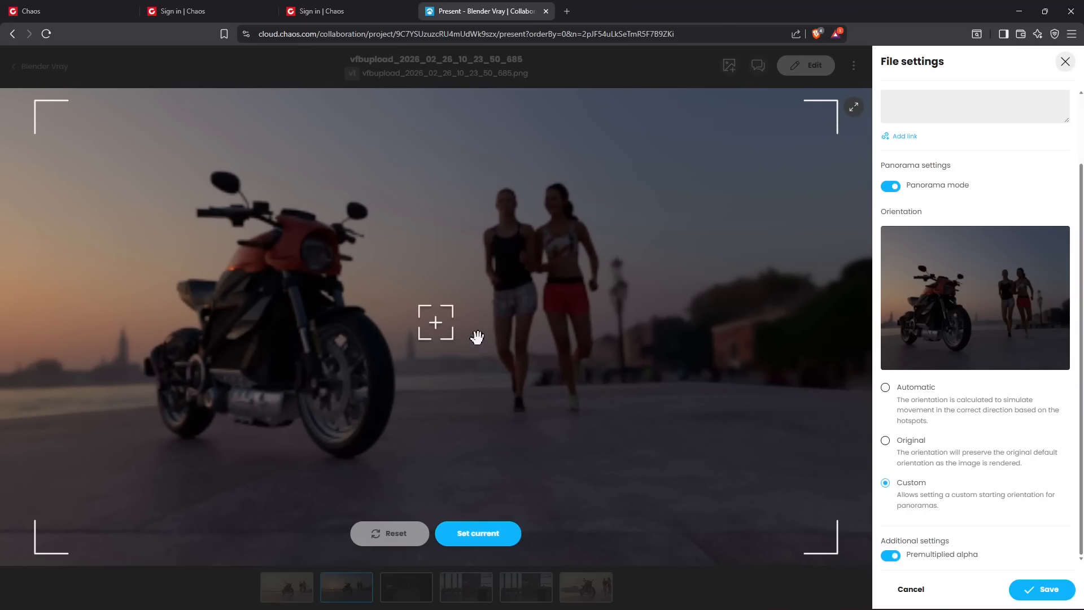
mouse_move(498, 307)
left_mouse_down()
mouse_move(518, 321)
mouse_move(529, 310)
mouse_move(503, 317)
left_mouse_up()
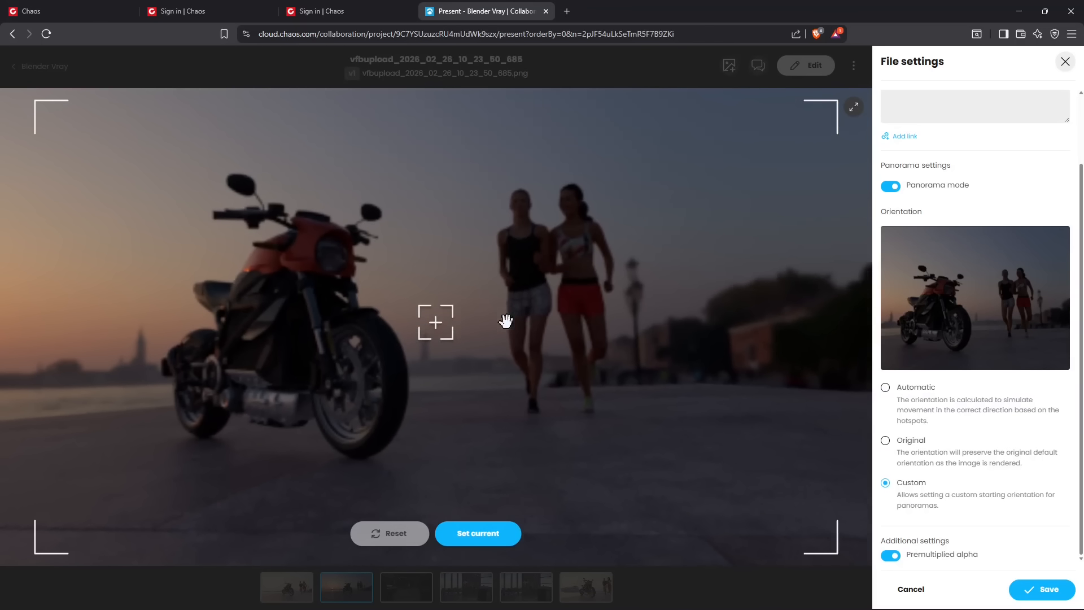
left_click(1018, 583)
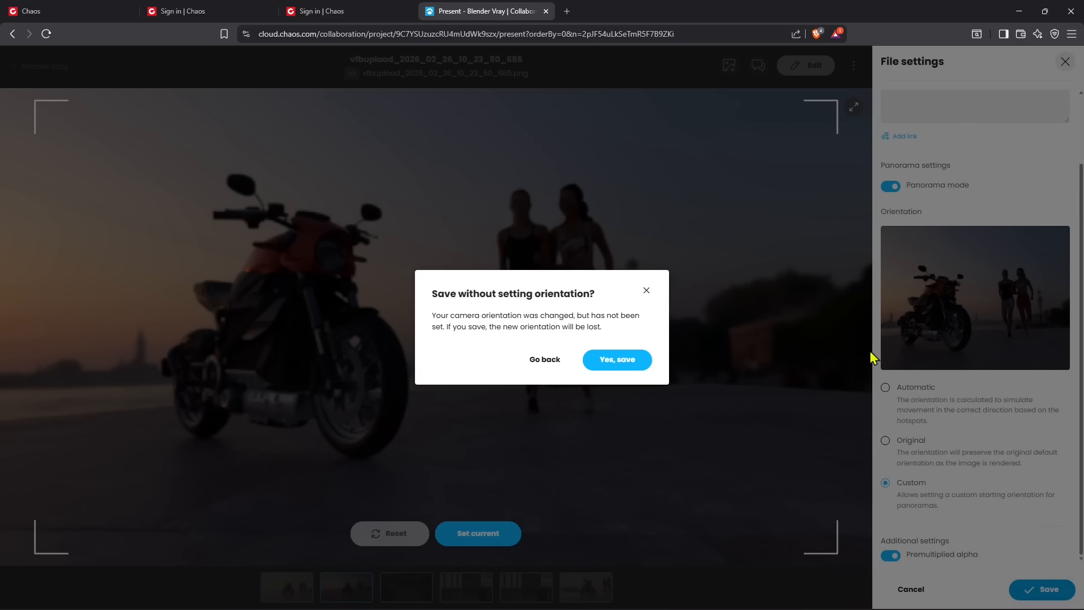
left_click(621, 360)
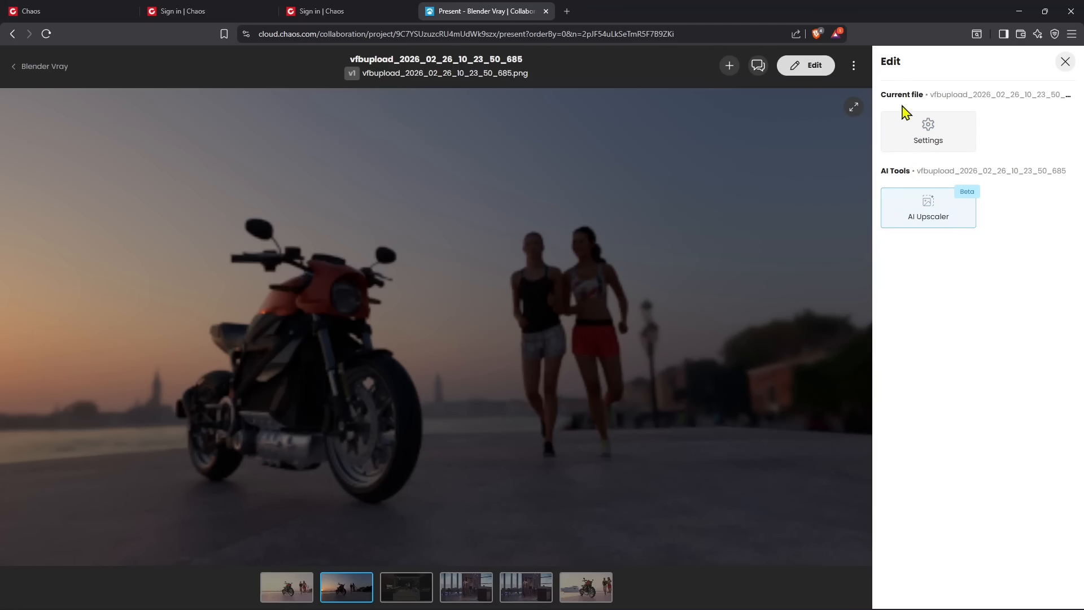
Compare the 2x and 4x resolutions in the AI Upscaler and upscale the panorama by 4x
left_click(927, 217)
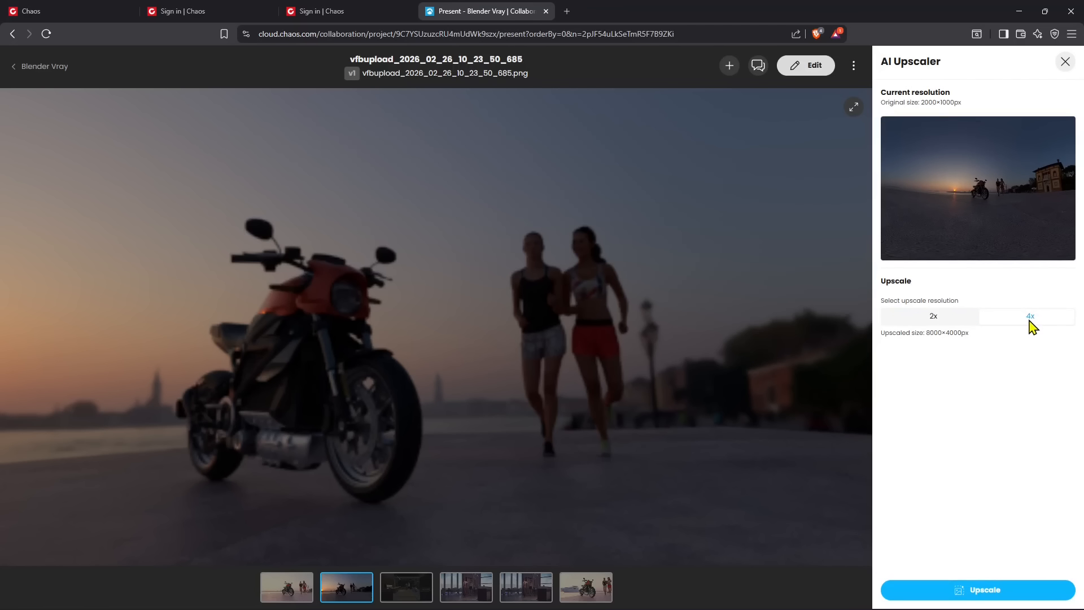
left_click(939, 317)
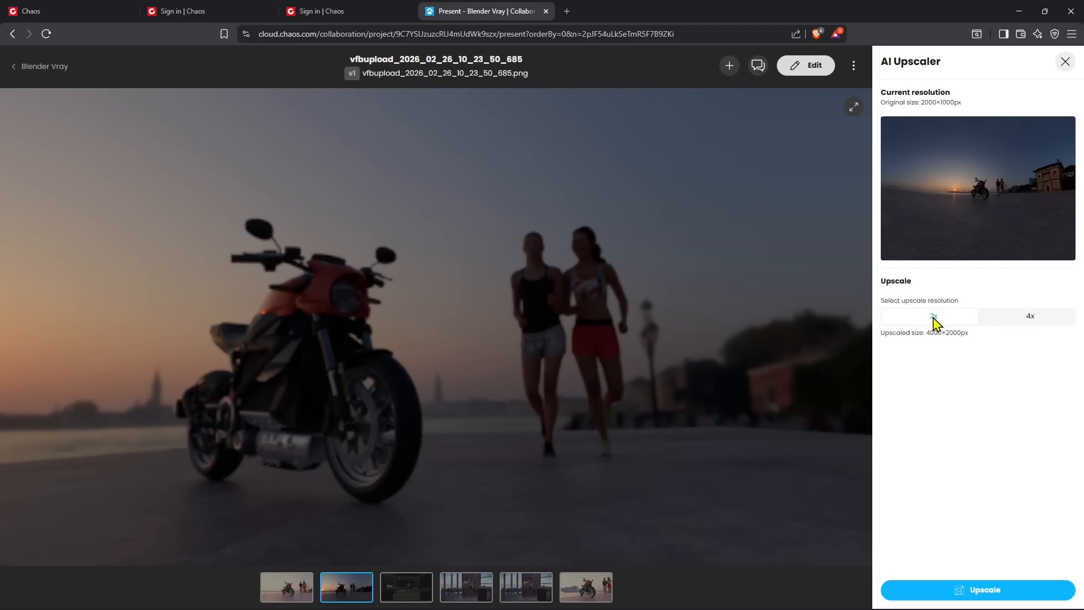
left_click(1020, 319)
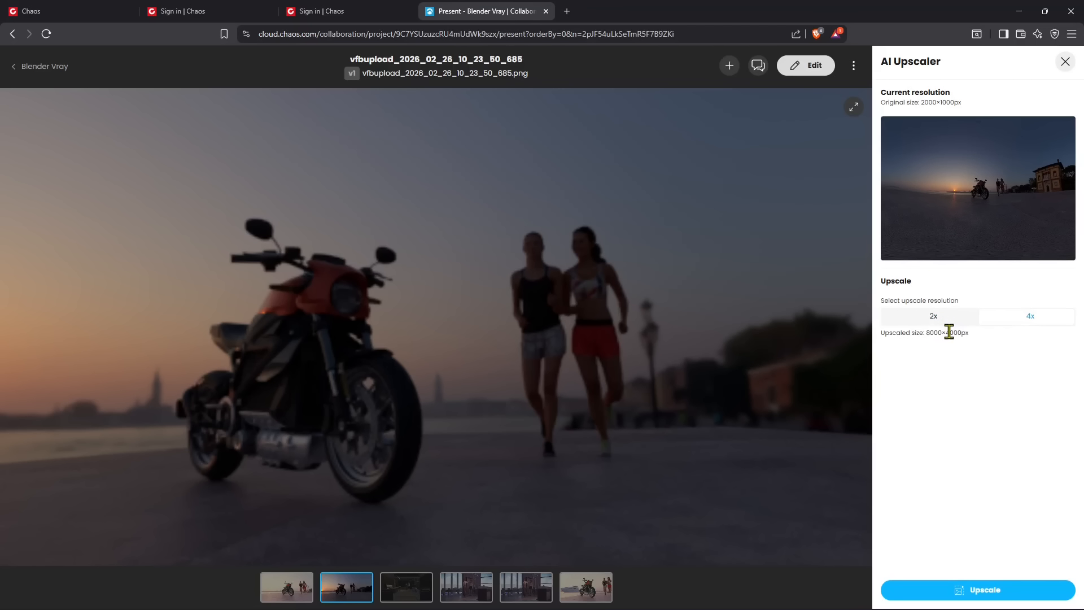
left_click(935, 319)
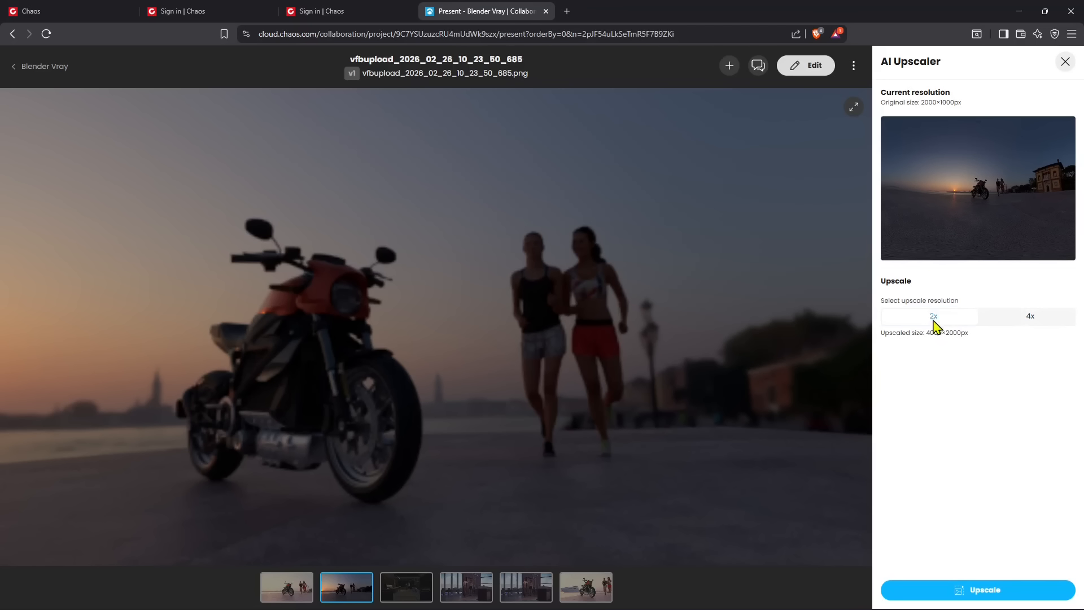
left_click(1013, 322)
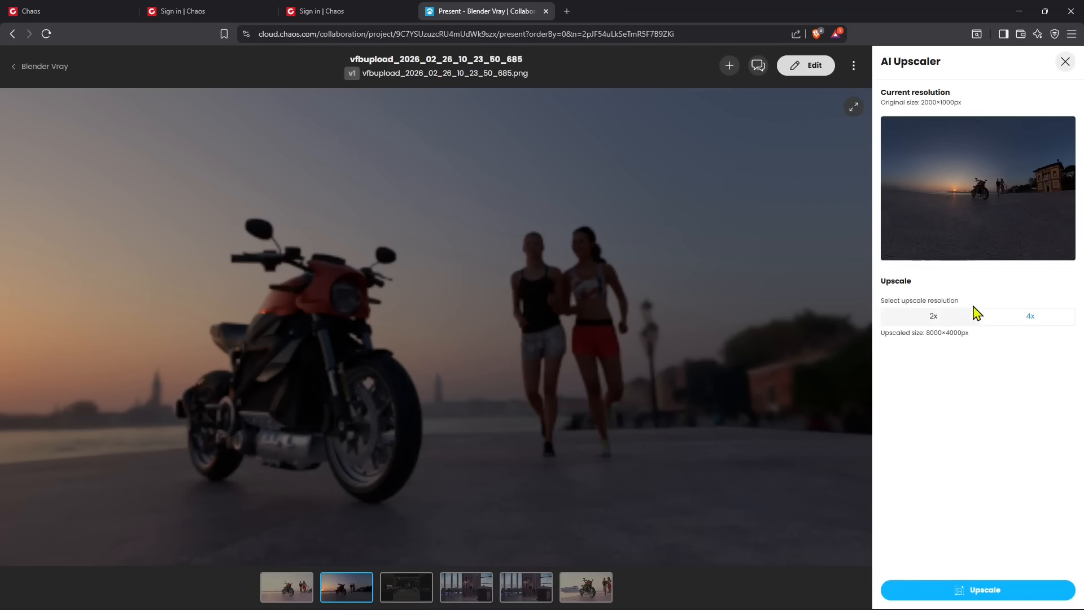
left_click(967, 590)
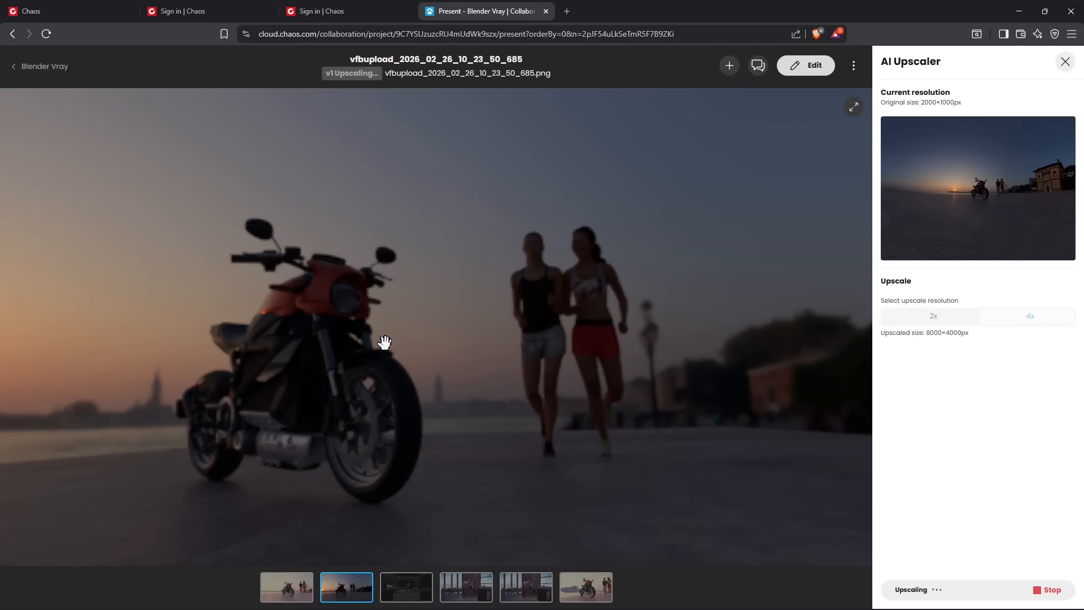
scroll(328, 305, "up", 3)
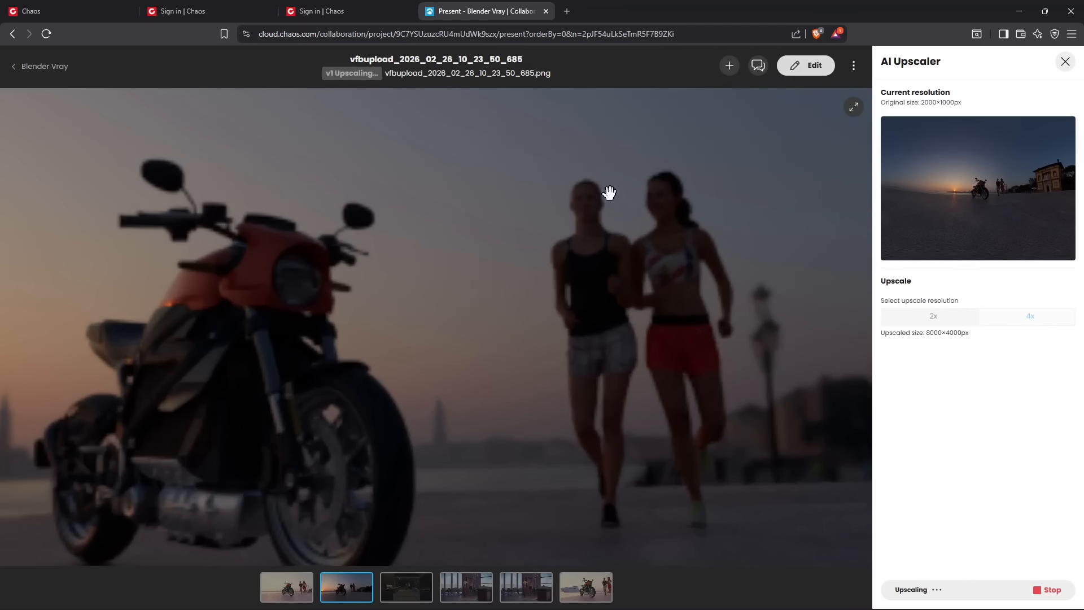
scroll(528, 346, "down", 2)
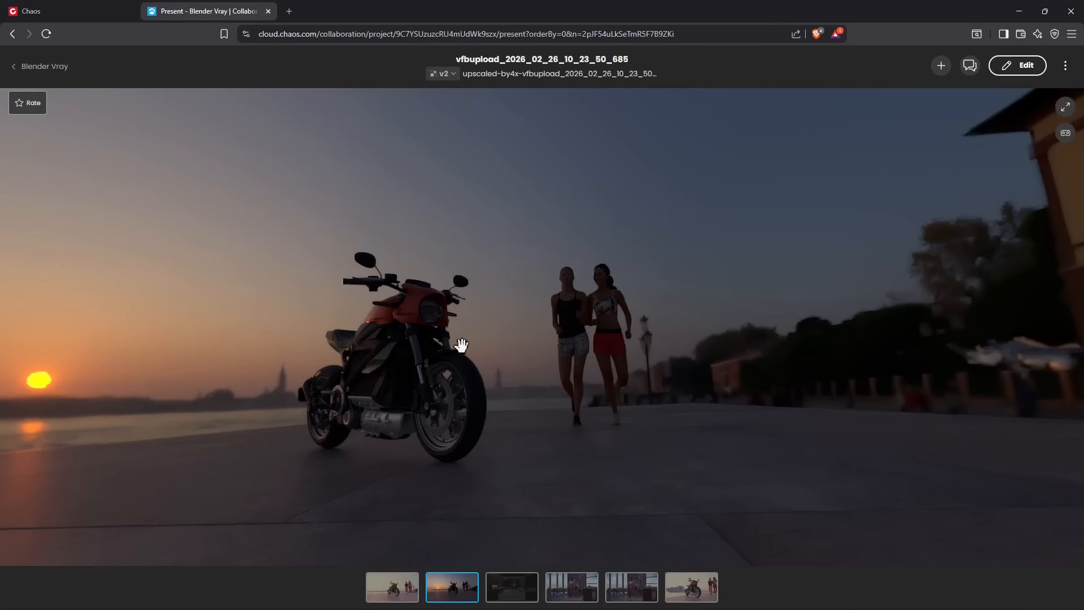
Examine the 4x upscaled panorama, looking around the motorcycle and runners and closely at the building's facade
scroll(418, 323, "down", 2)
scroll(496, 376, "down", 2)
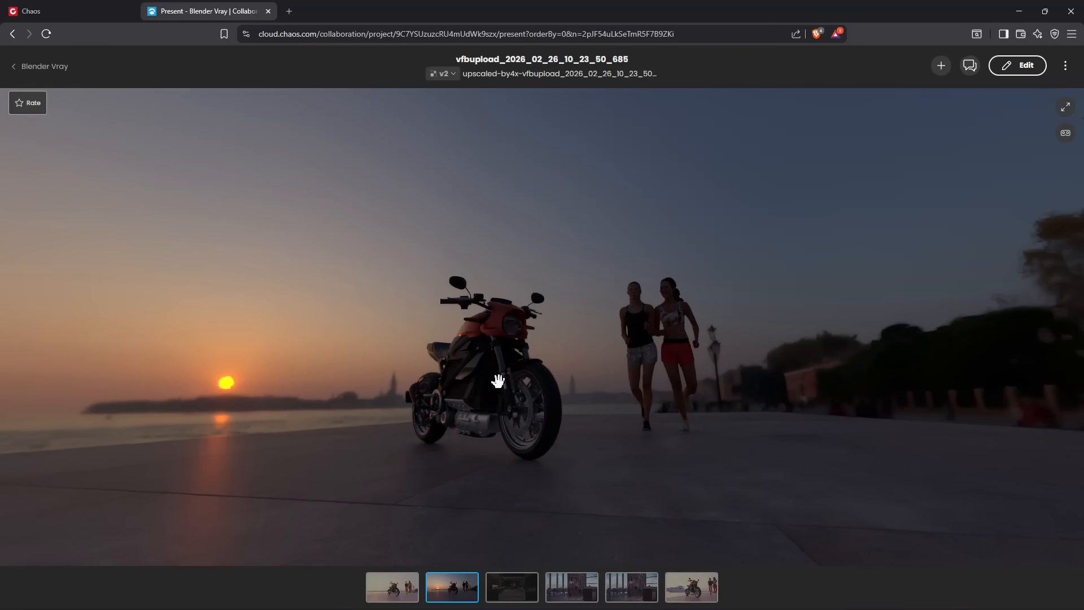
scroll(485, 378, "down", 2)
left_click_drag(673, 361, 452, 361)
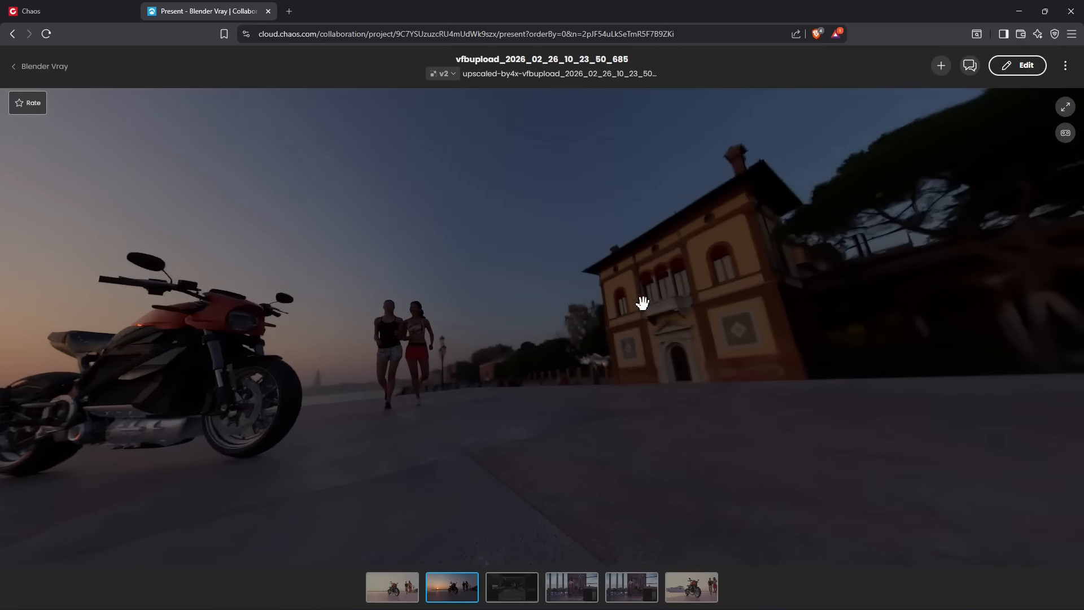
scroll(649, 303, "up", 4)
scroll(650, 303, "up", 2)
left_click_drag(693, 312, 586, 311)
scroll(585, 311, "up", 3)
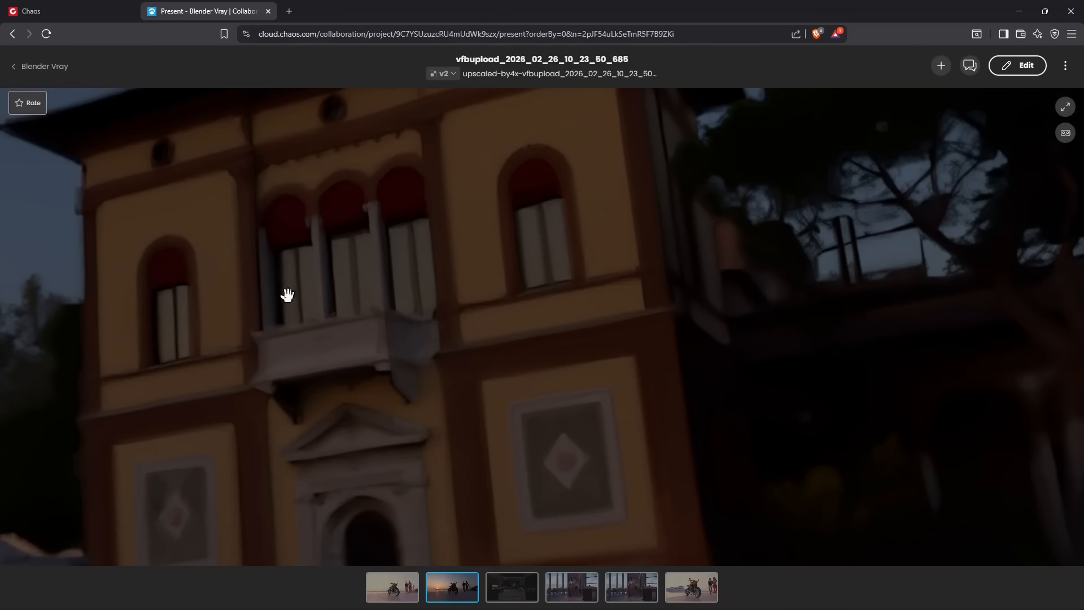
scroll(539, 412, "down", 6)
left_click_drag(542, 396, 654, 406)
left_click_drag(381, 396, 621, 395)
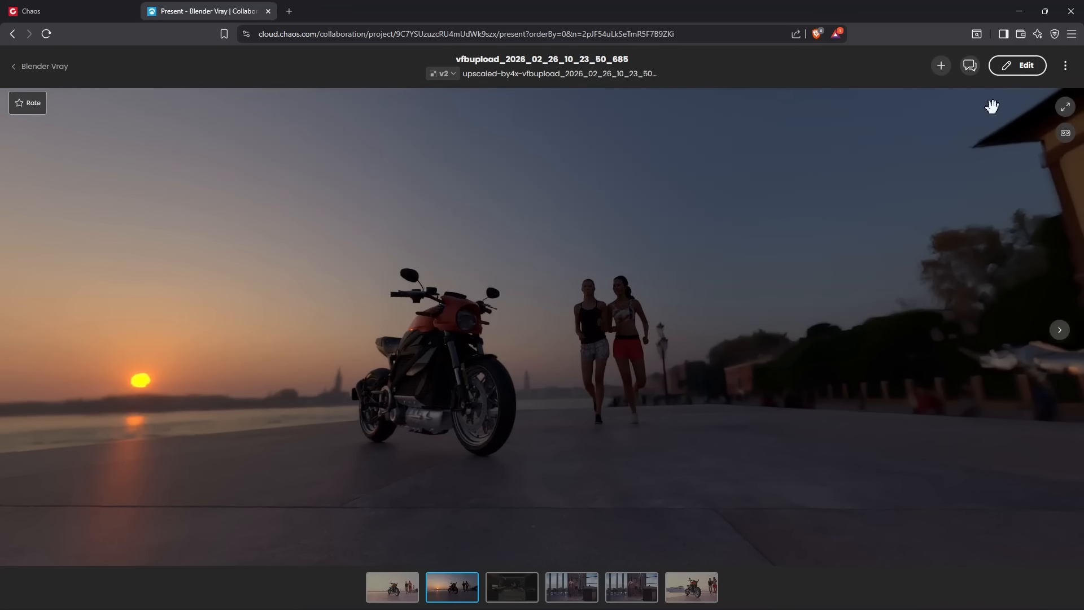
Return to the Blender Vray project and open the still image vfbupload_2026_02_26_10_17_44_349
left_click(23, 72)
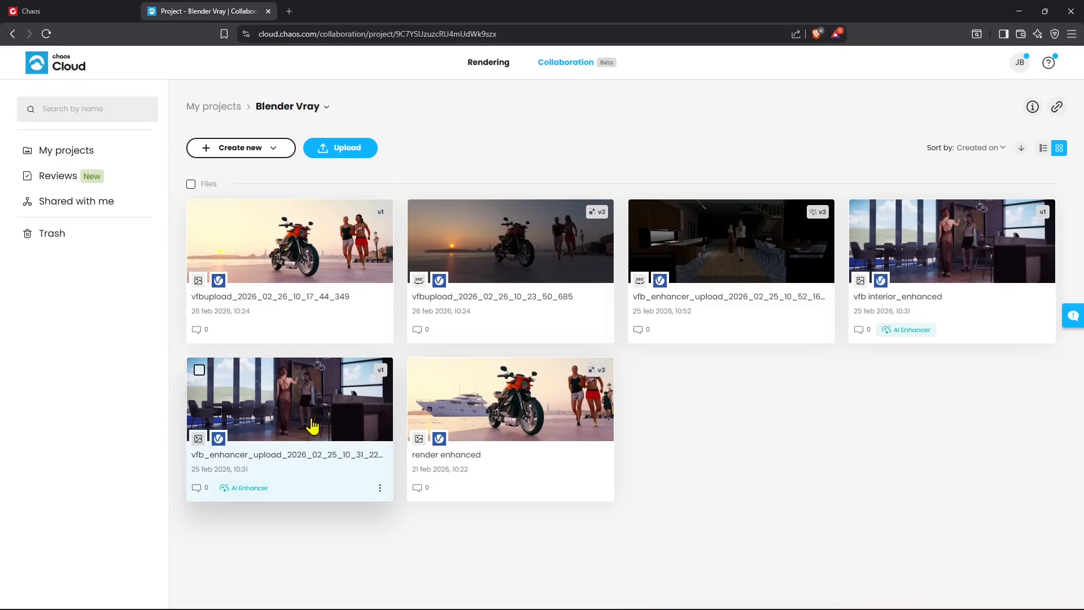
left_click(294, 261)
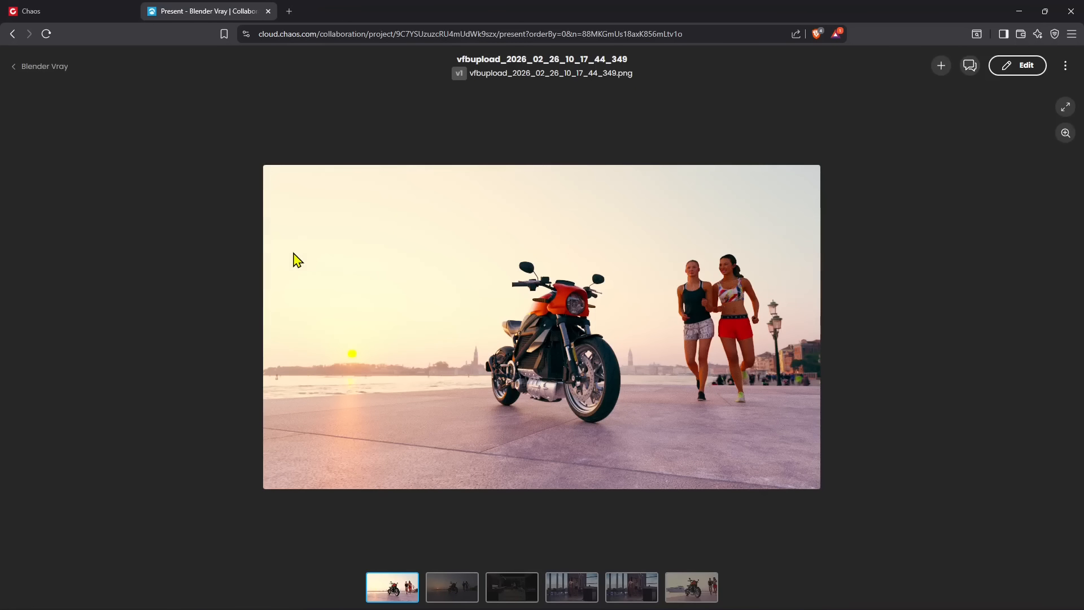
Check the editing tools offered for the open still image and for the render enhanced image in the Blender Vray project
left_click(1013, 66)
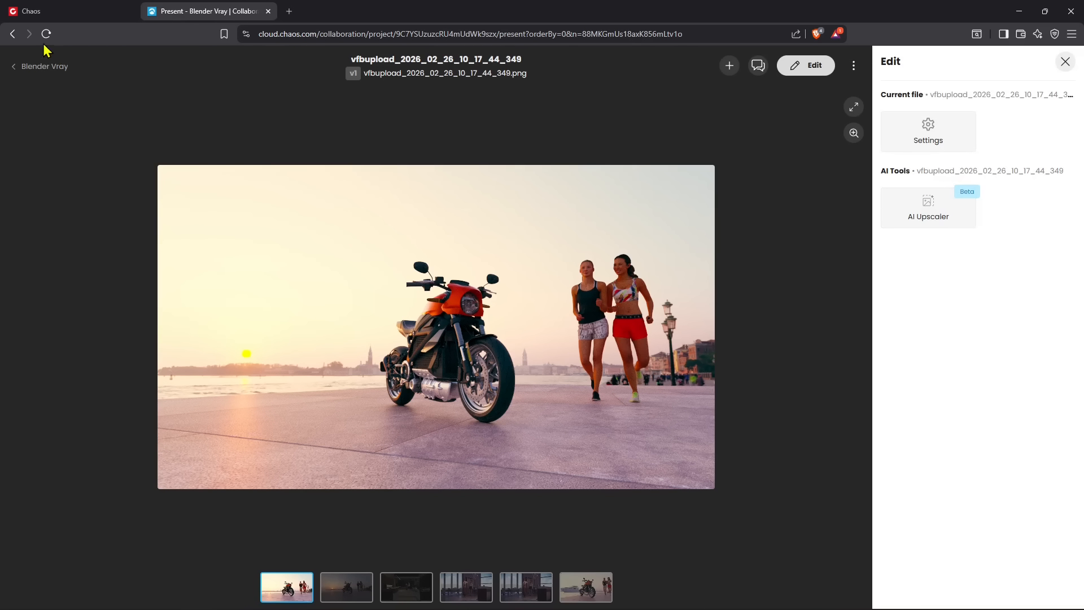
left_click(12, 34)
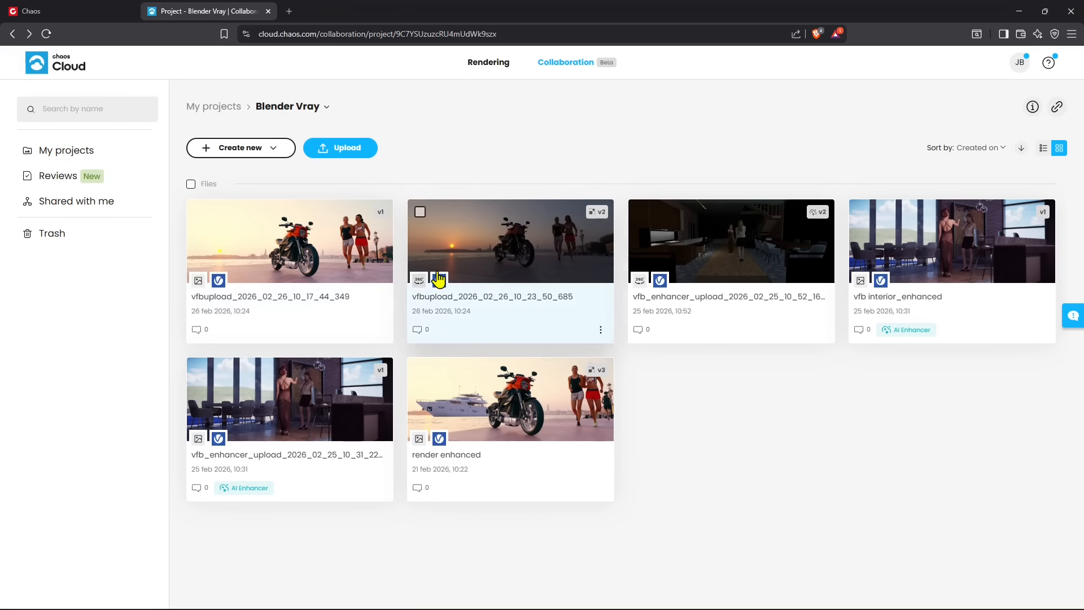
left_click(499, 418)
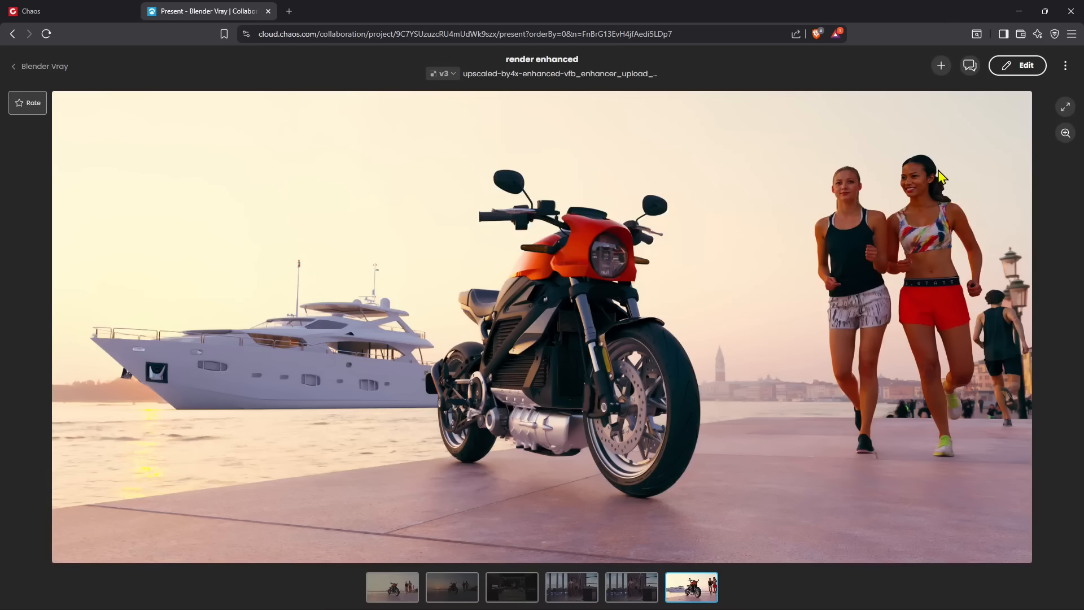
left_click(1022, 66)
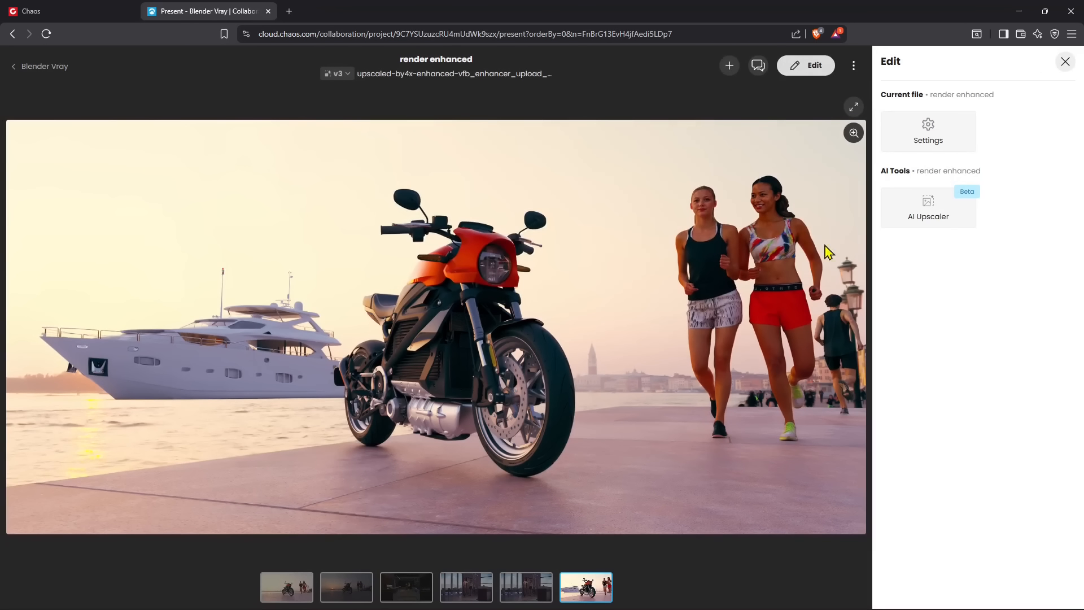
Examine the render enhanced image closely around the runners and the motorcycle, and return to the Blender Vray project
scroll(701, 224, "up", 5)
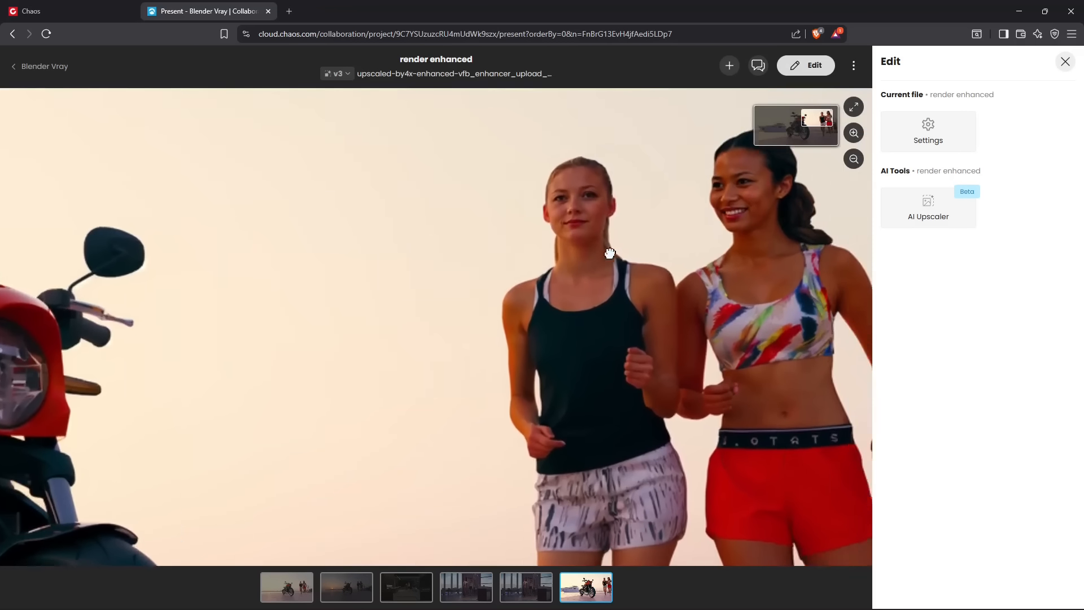
scroll(550, 242, "down", 5)
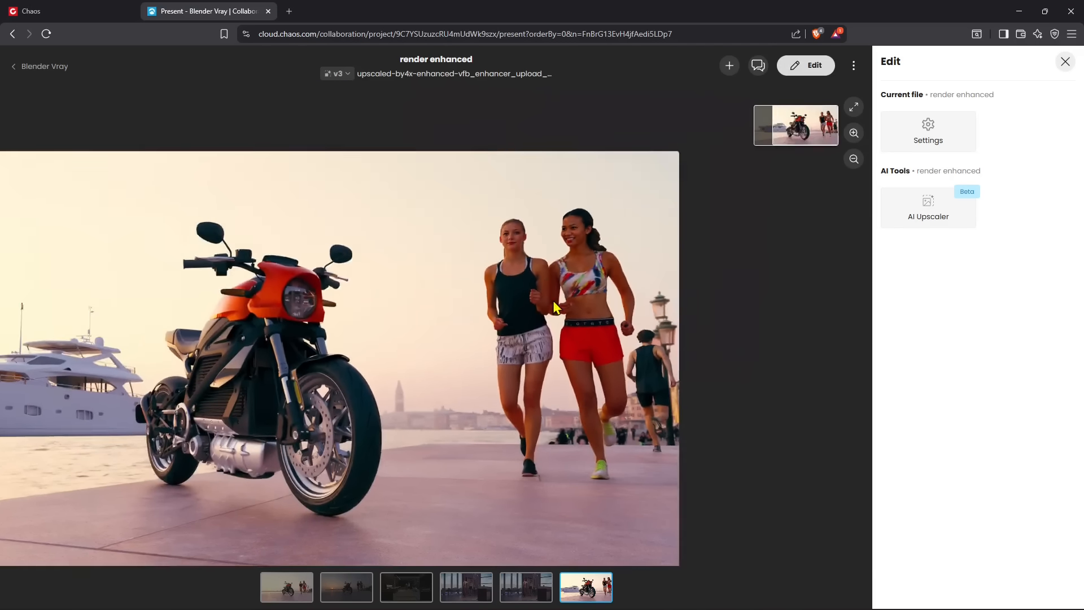
scroll(465, 417, "up", 6)
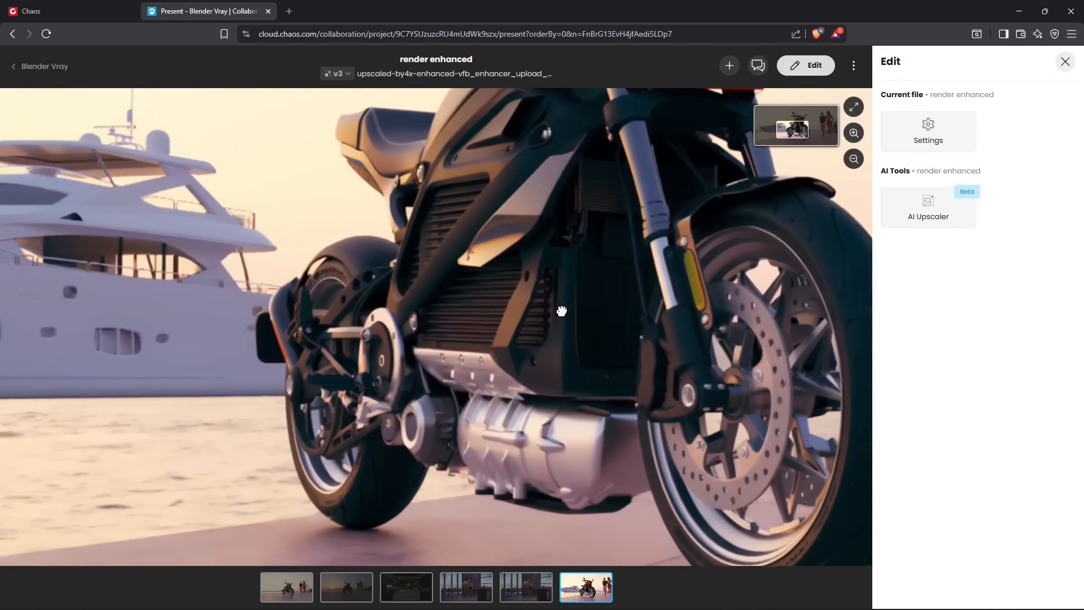
left_click_drag(561, 311, 614, 375)
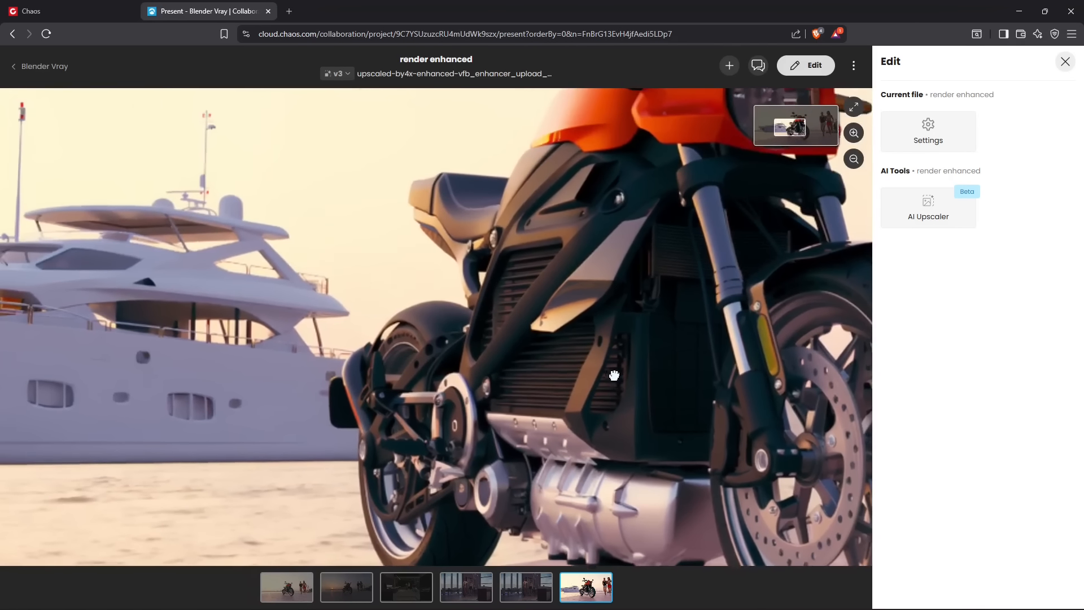
mouse_move(379, 410)
left_mouse_down()
mouse_move(633, 421)
mouse_move(377, 404)
left_mouse_up()
scroll(377, 405, "down", 5)
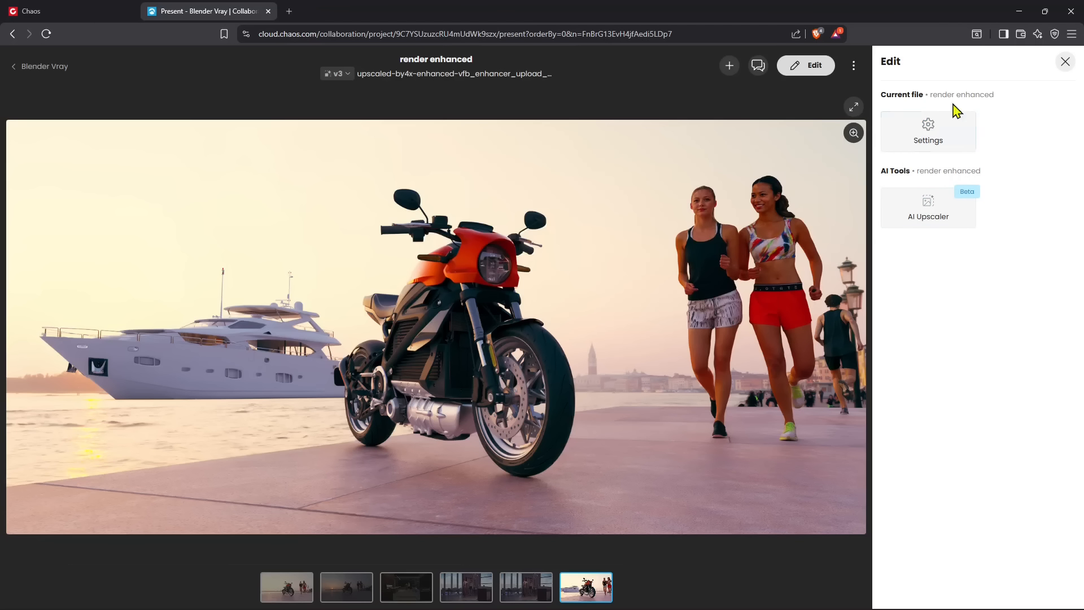
left_click(1065, 63)
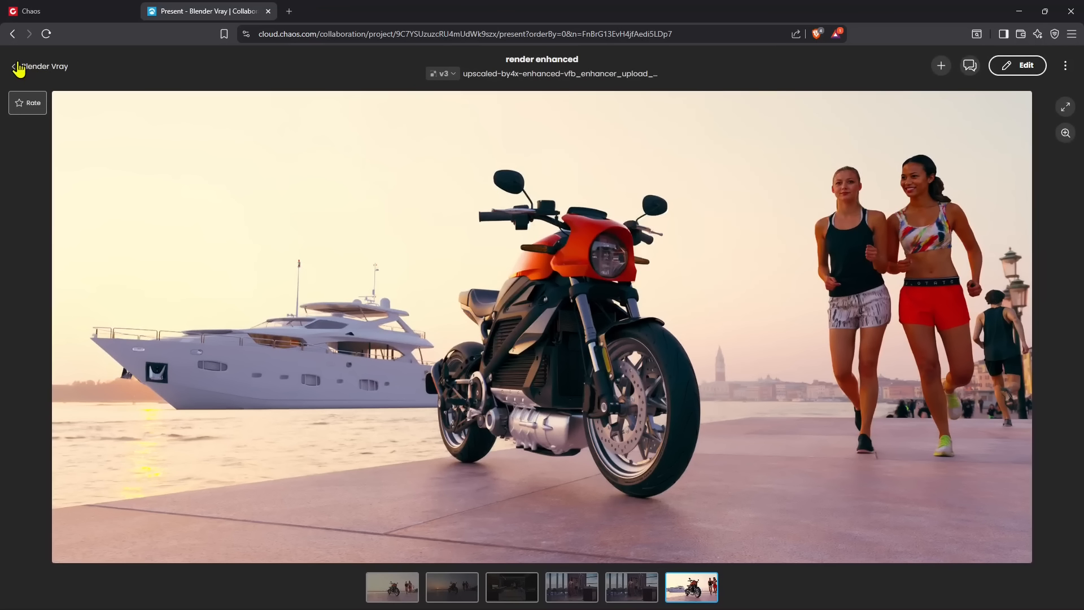
left_click(21, 66)
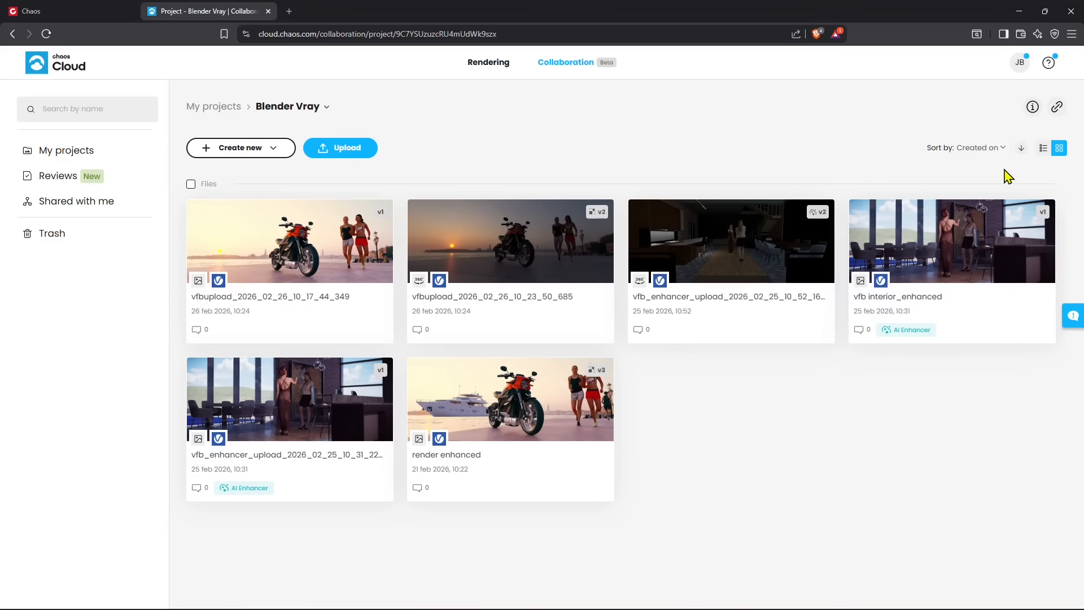
Switch to Blender, dismiss the Chaos Collaboration upload window and show the V-Ray Frame Buffer
left_click(1019, 11)
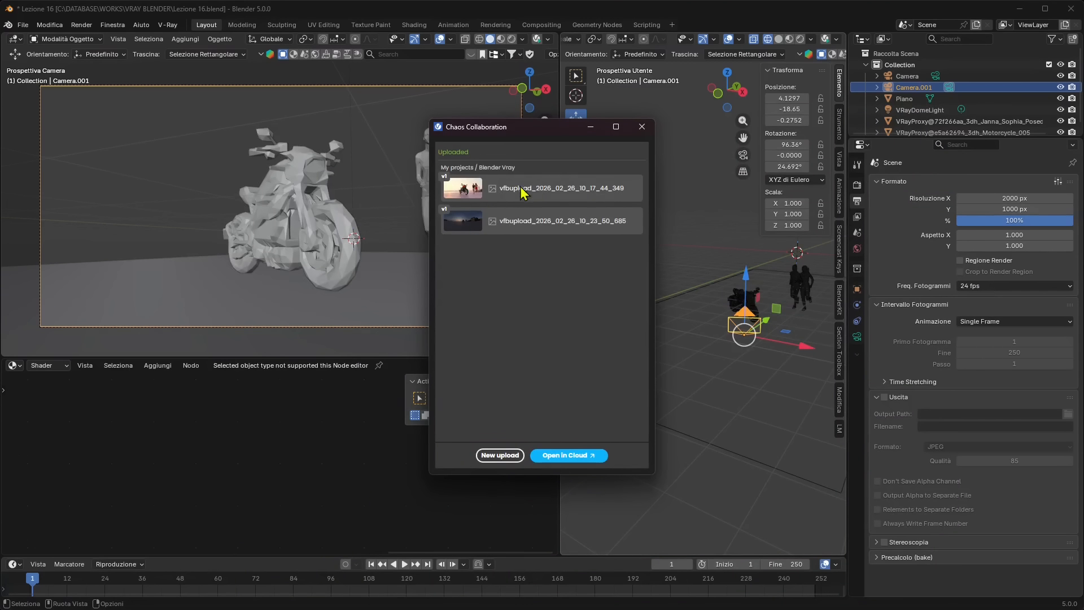
left_click(641, 126)
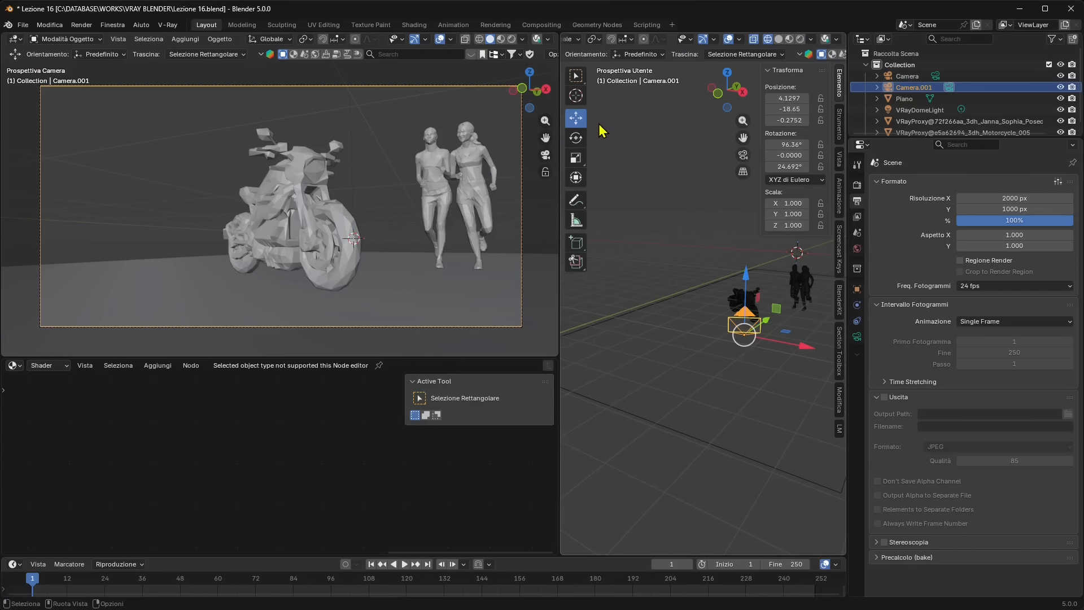
left_click(167, 25)
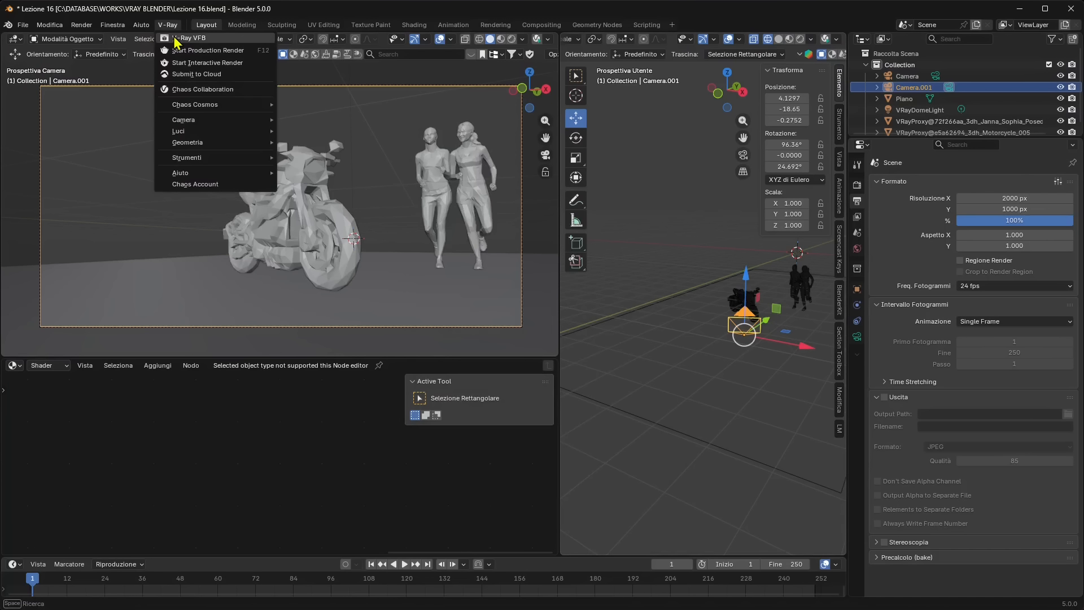
left_click(175, 39)
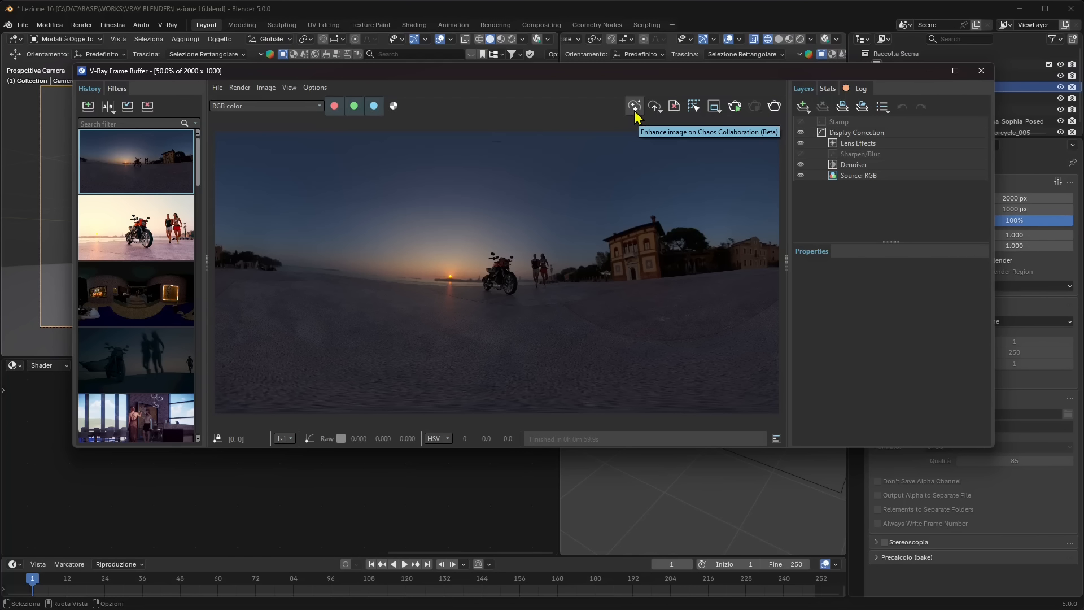
Review the frame buffer's save and Chaos Collaboration upload options, and inspect the panorama render closely around the motorcycle and runners
left_click(653, 108)
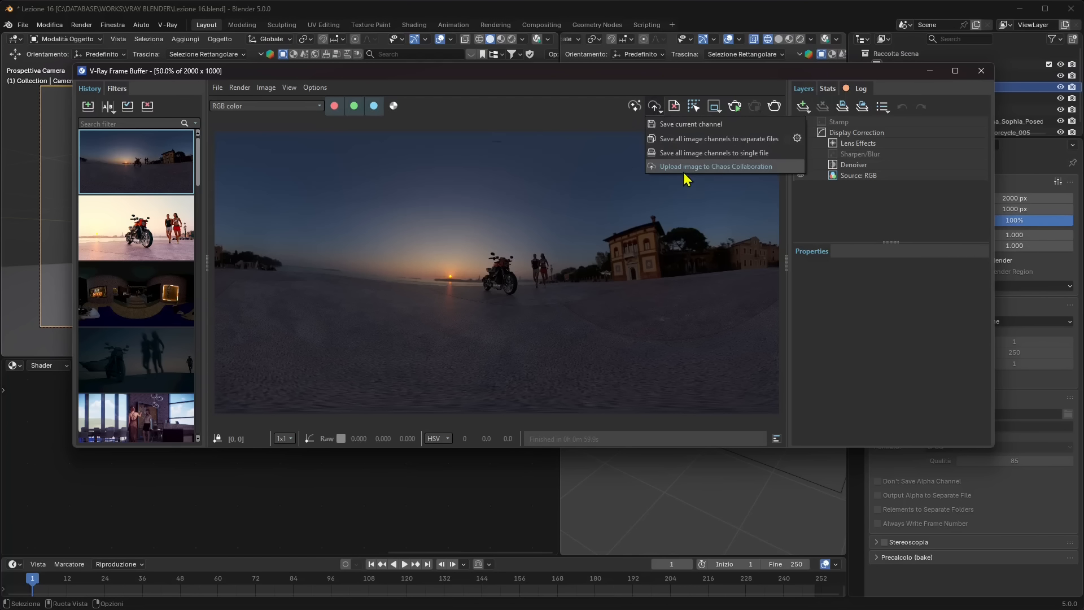
left_click(565, 124)
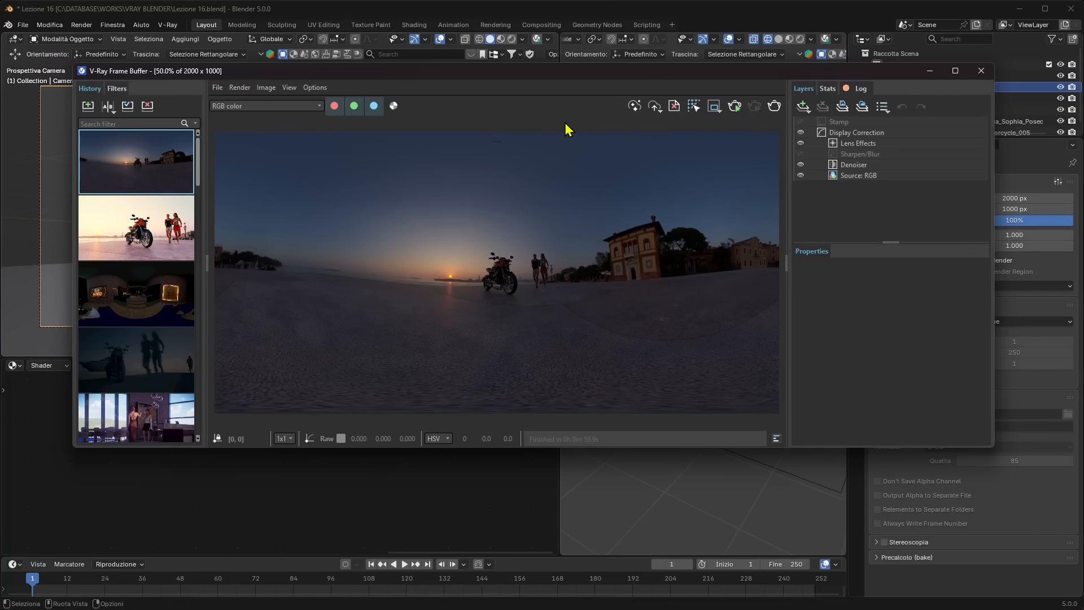
scroll(508, 299, "up", 3)
scroll(518, 285, "down", 3)
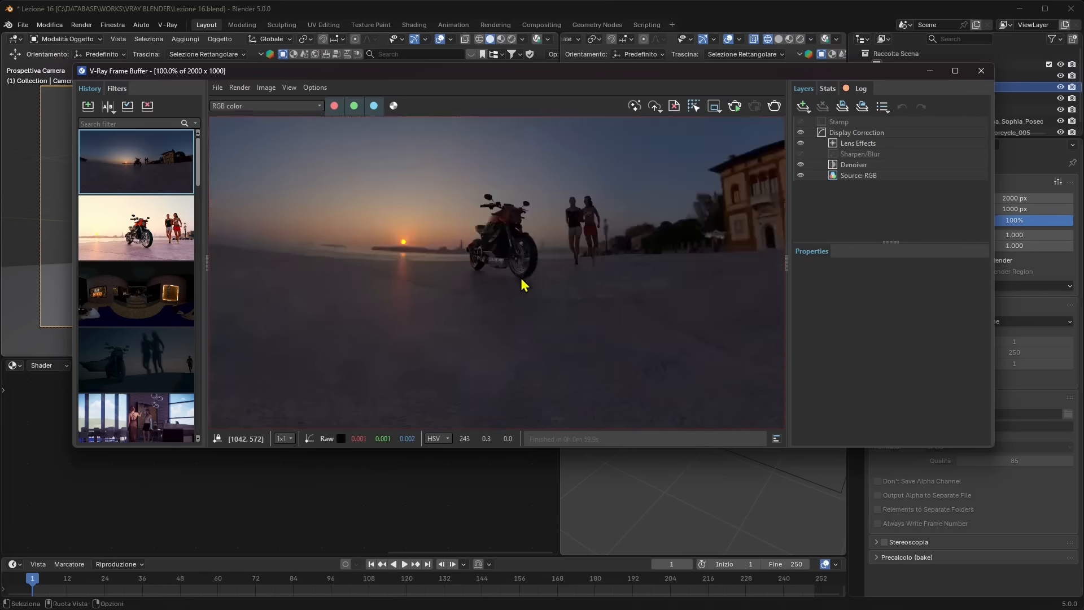
scroll(537, 269, "up", 3)
scroll(544, 282, "down", 1)
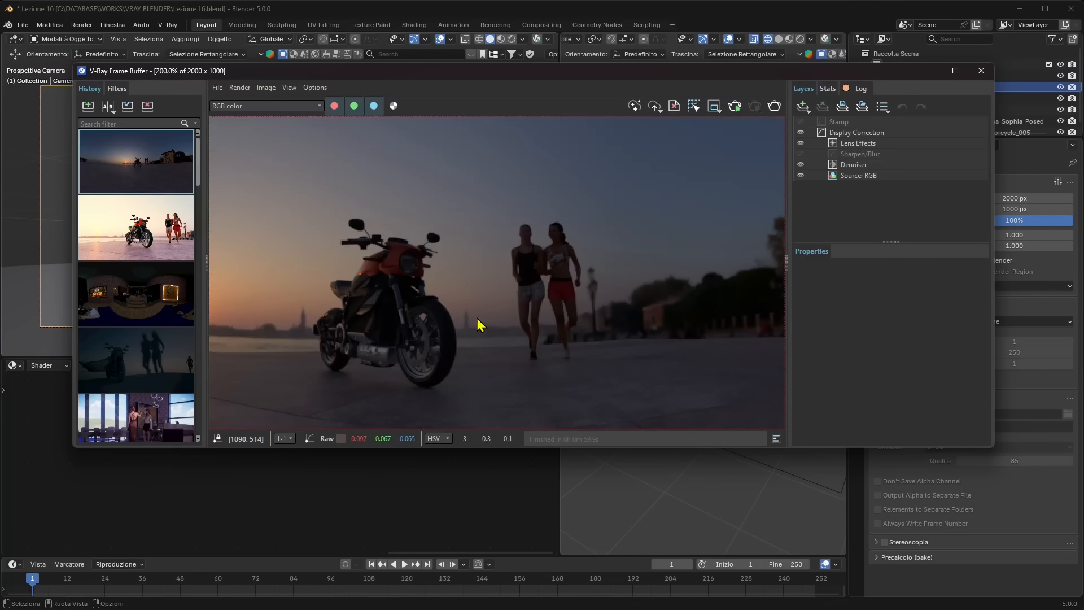
left_click_drag(578, 73, 551, 212)
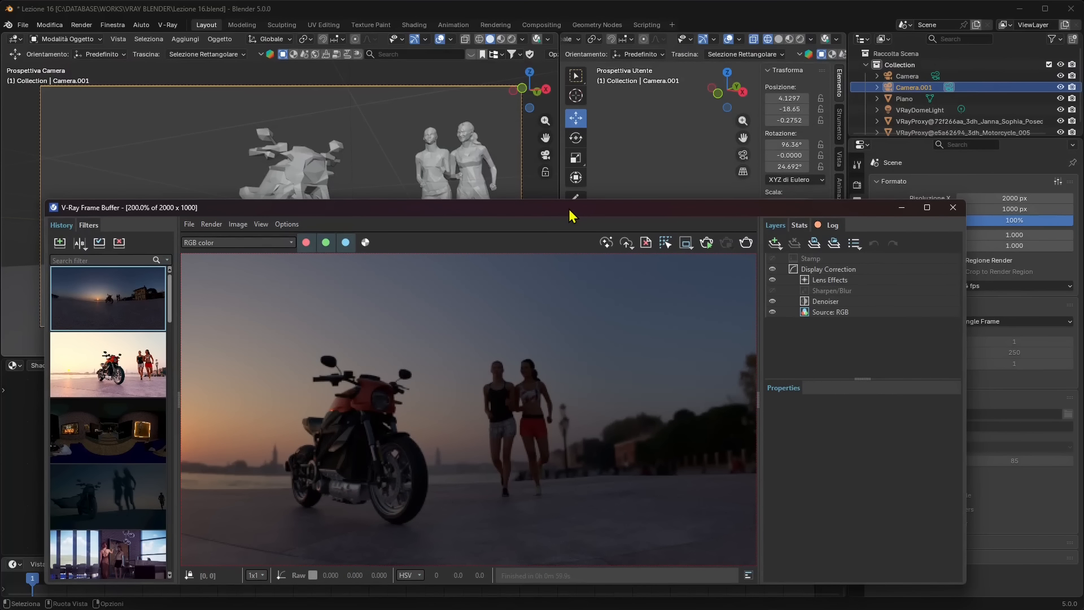